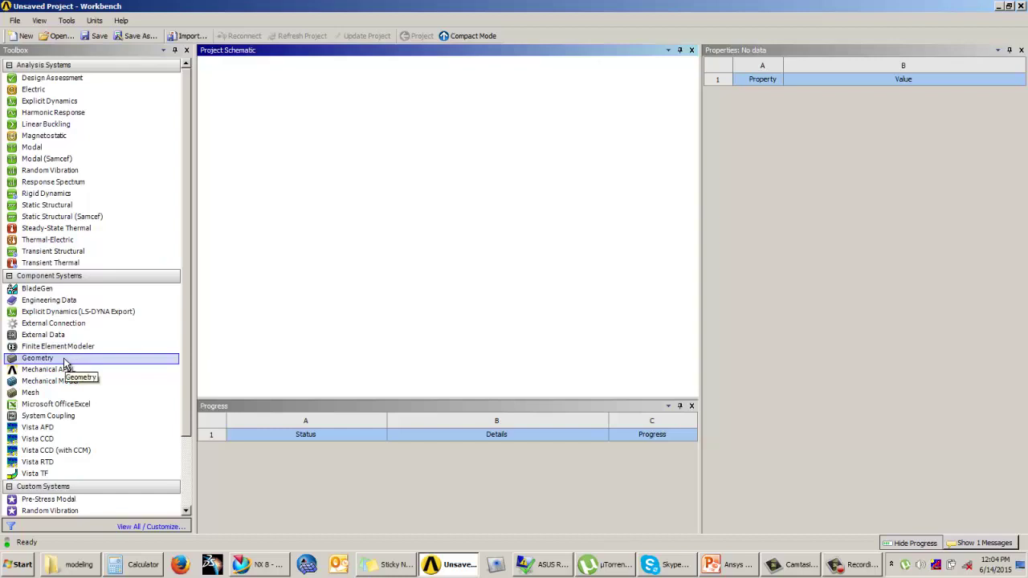
# Add a standalone Geometry system (A) to the Project Schematic
pyautogui.moveTo(69, 363); pyautogui.dragTo(264, 228)
pyautogui.click(267, 118)
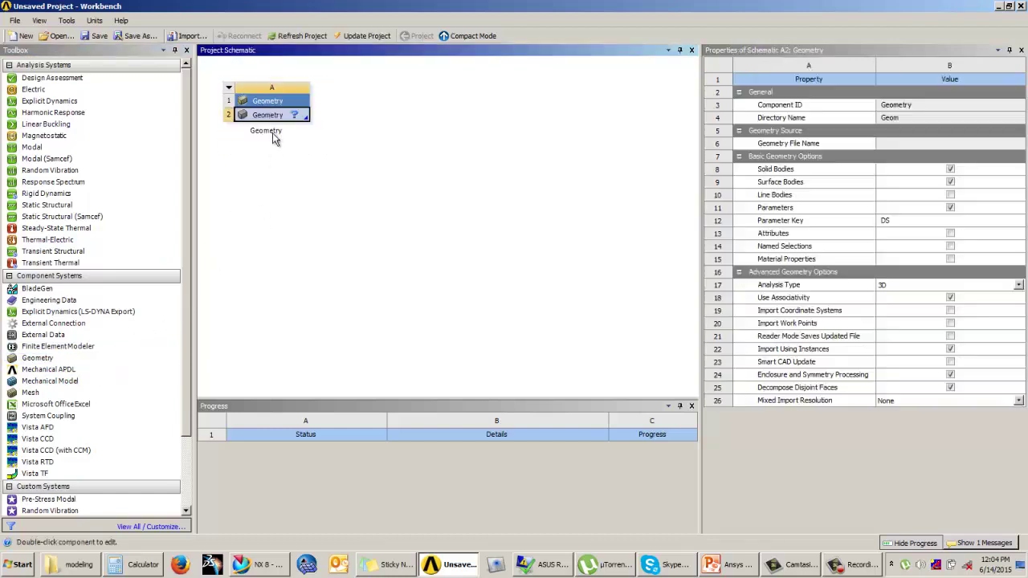
pyautogui.click(298, 221)
# Add a separate Static Structural system (B) beside it and check both geometry cells' properties
pyautogui.moveTo(74, 209); pyautogui.dragTo(386, 146)
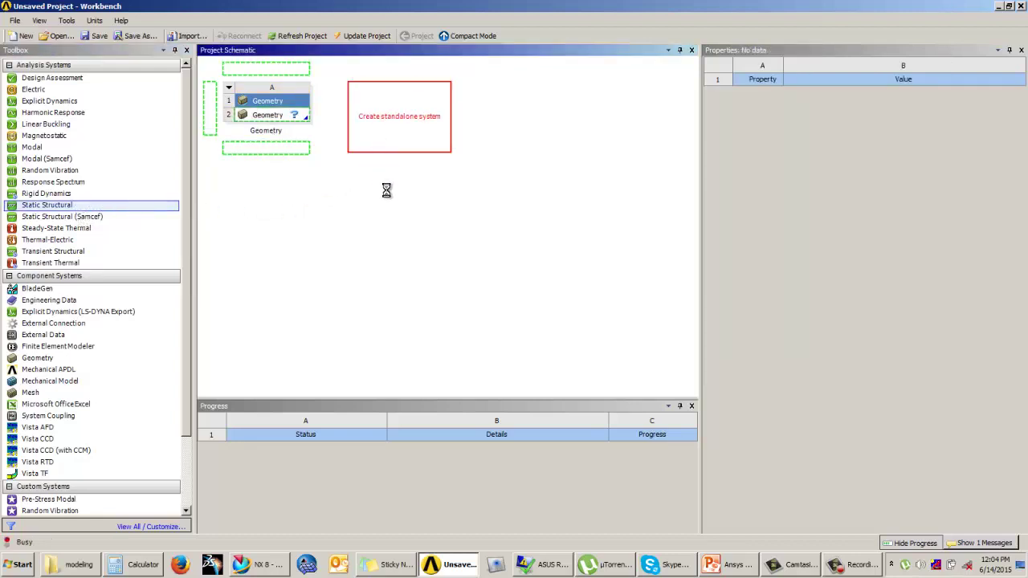
pyautogui.click(395, 130)
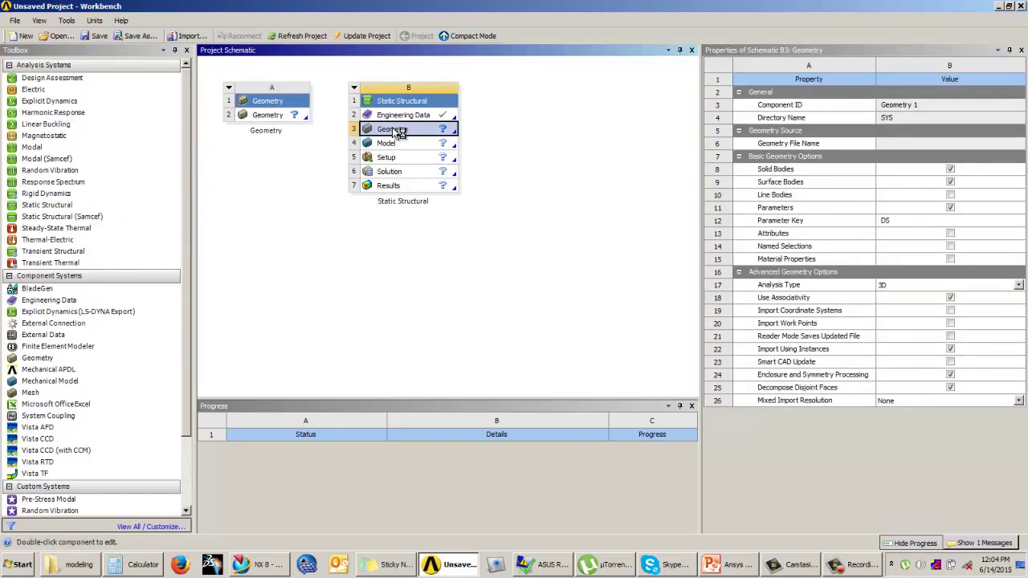
pyautogui.click(470, 233)
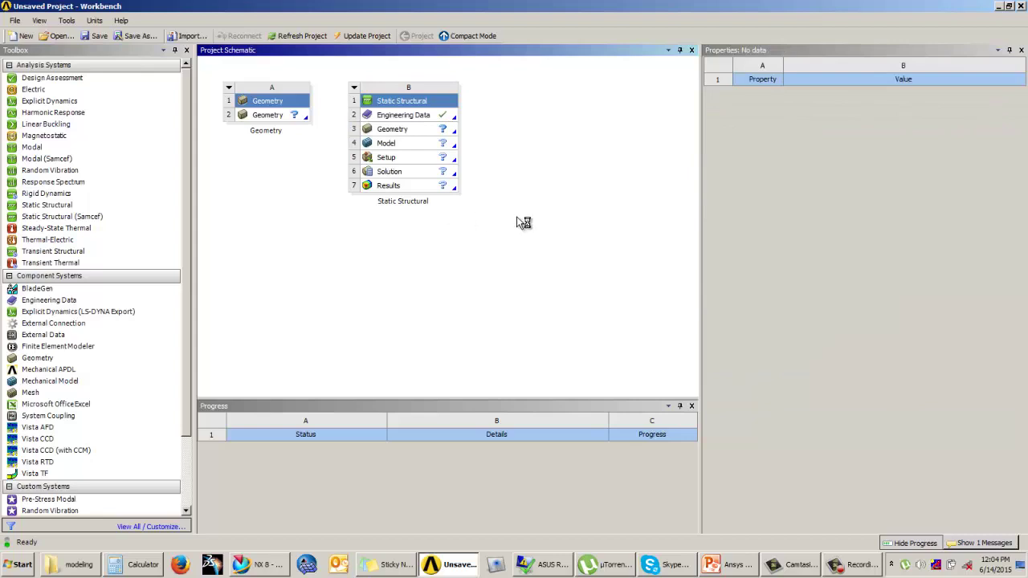
pyautogui.click(289, 116)
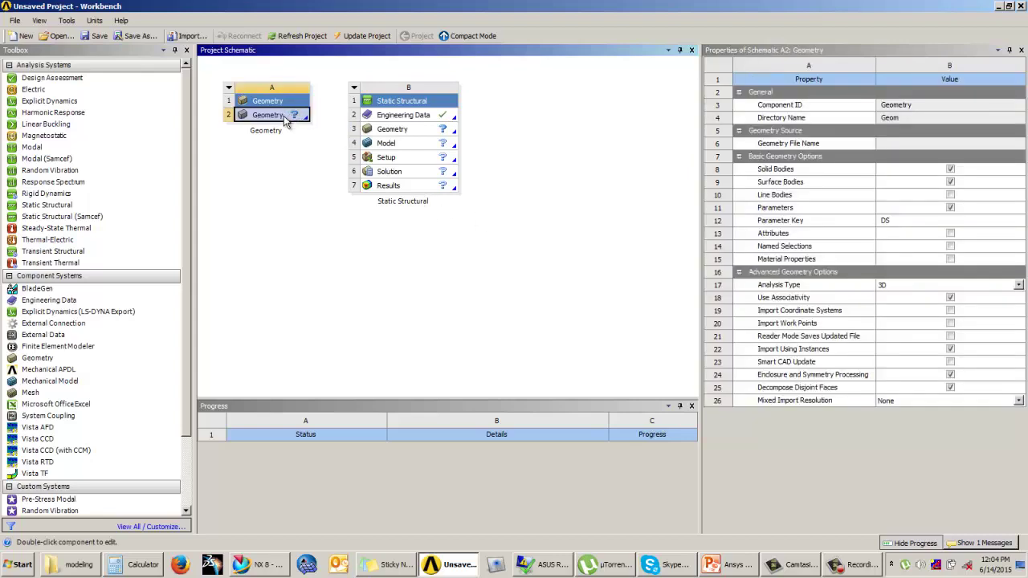
# Launch New Geometry from cell A2 and move the length-unit prompt aside
pyautogui.rightClick(285, 118)
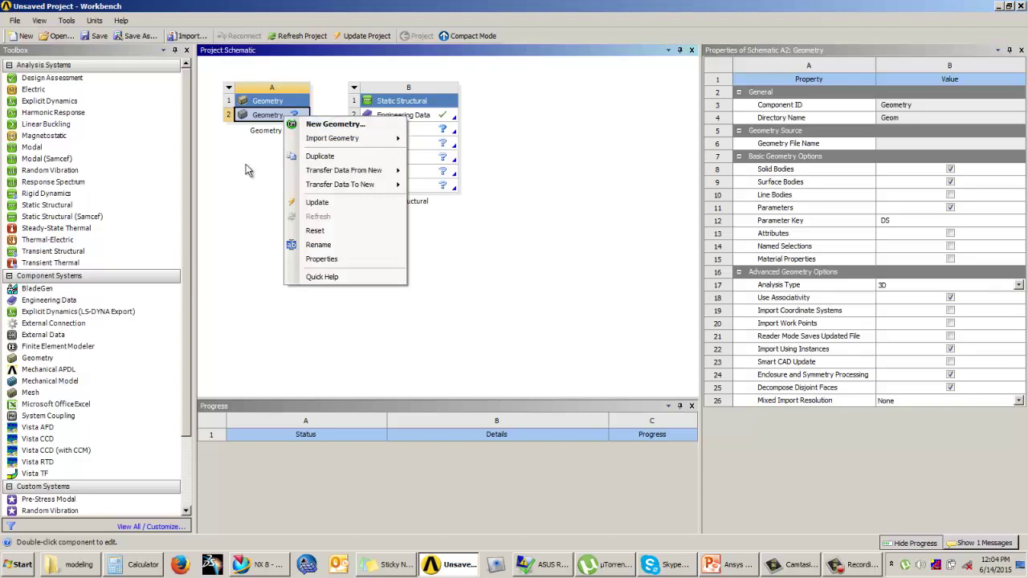
pyautogui.click(330, 125)
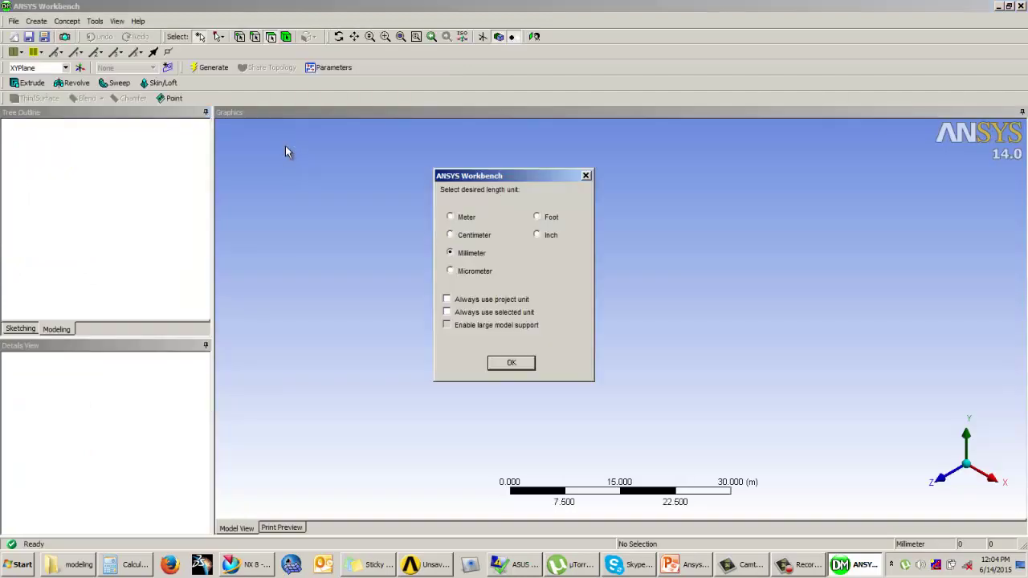
pyautogui.moveTo(437, 178); pyautogui.dragTo(366, 164)
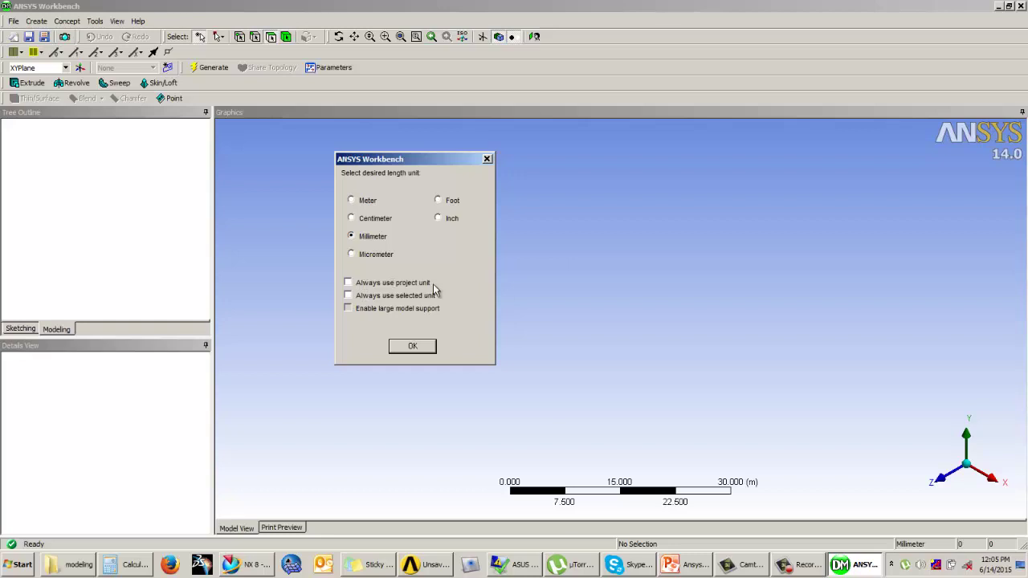
# Toggle 'Always use project unit' on and off, then close DesignModeler and check project units
pyautogui.click(348, 283)
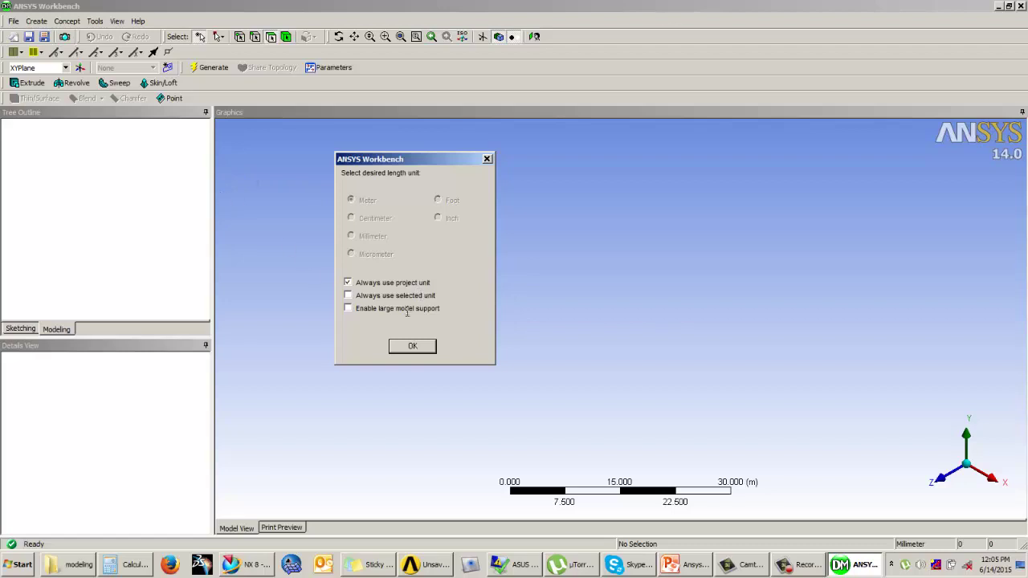
pyautogui.click(348, 283)
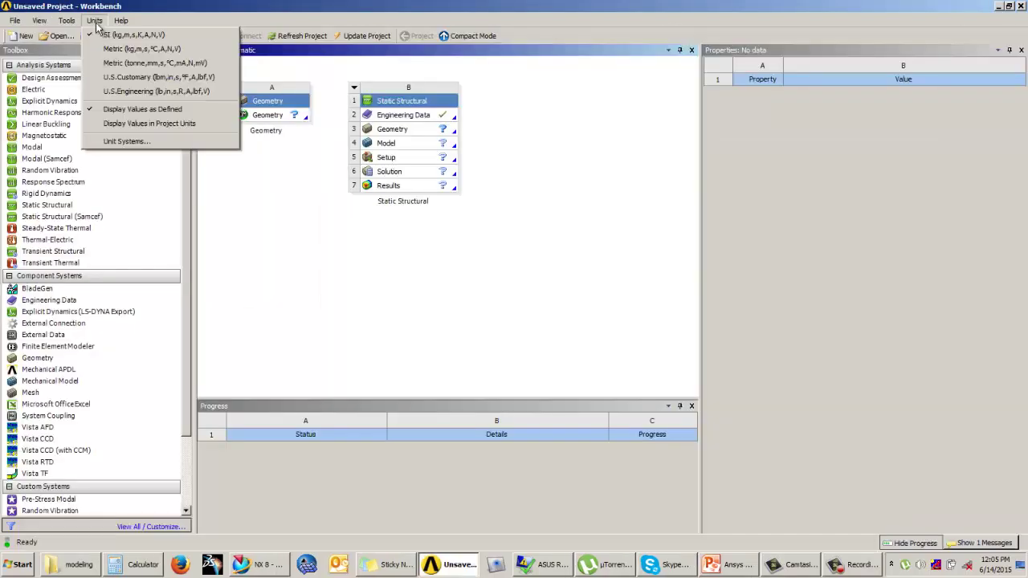
pyautogui.click(94, 22)
pyautogui.click(95, 22)
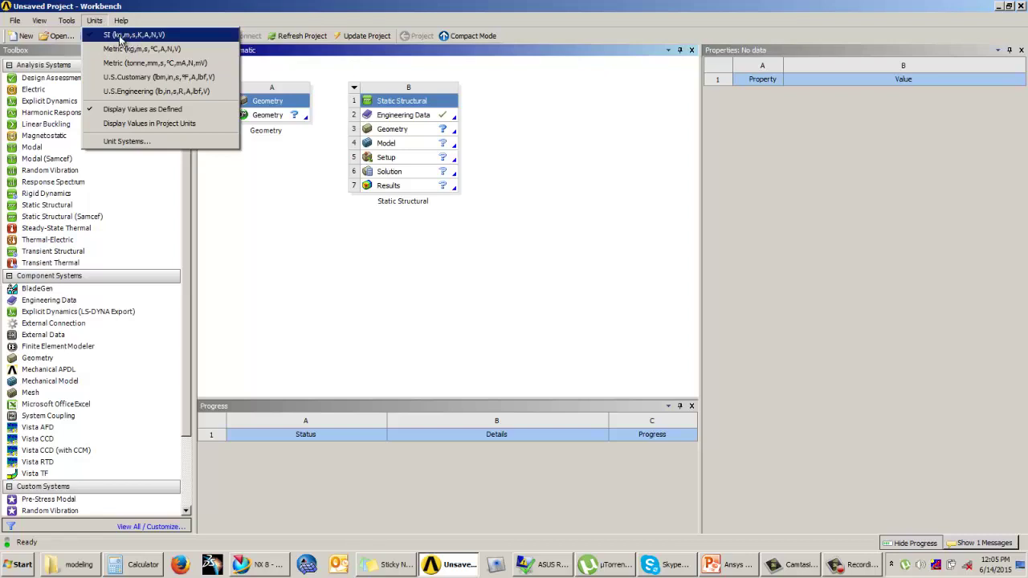
# Open B3 Geometry with 'Always use project unit' off and accept Meter as the unit
pyautogui.click(239, 218)
pyautogui.doubleClick(382, 131)
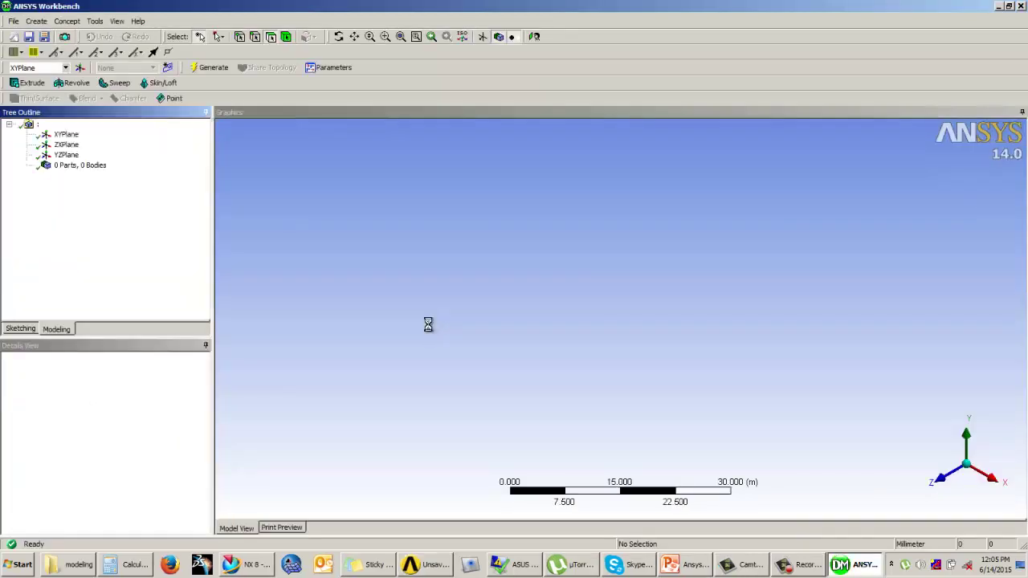
pyautogui.click(455, 299)
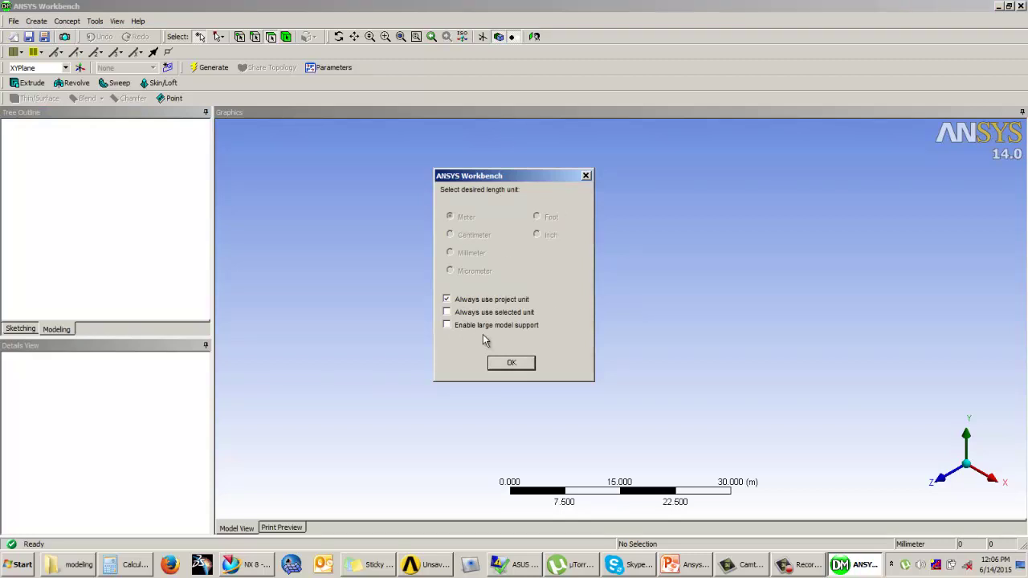
pyautogui.click(451, 301)
pyautogui.click(511, 362)
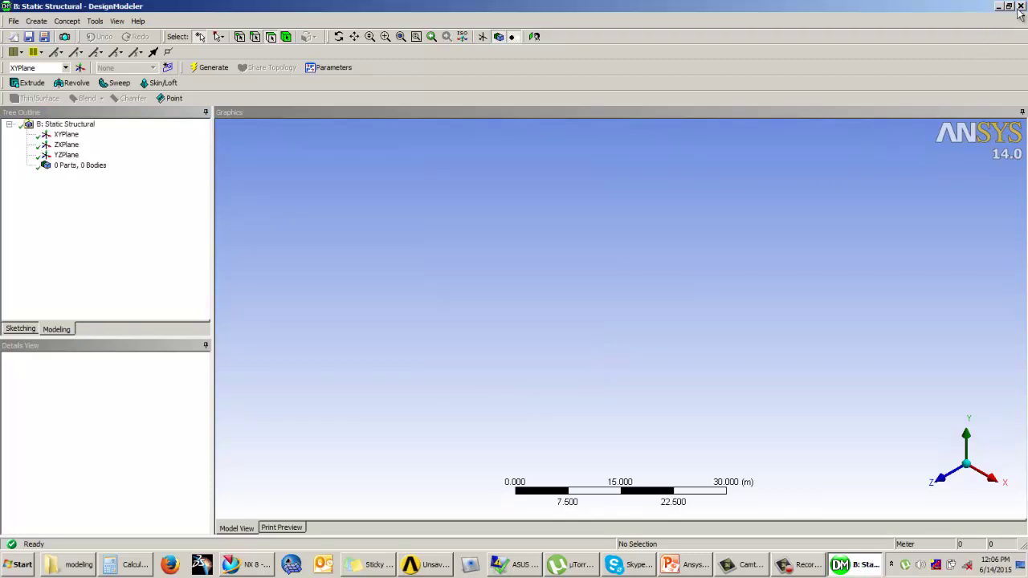
# Pick the project unit system and relaunch B3 Geometry, checking 'Always use project unit' (Inch)
pyautogui.hotkey('alt', 'Tab')
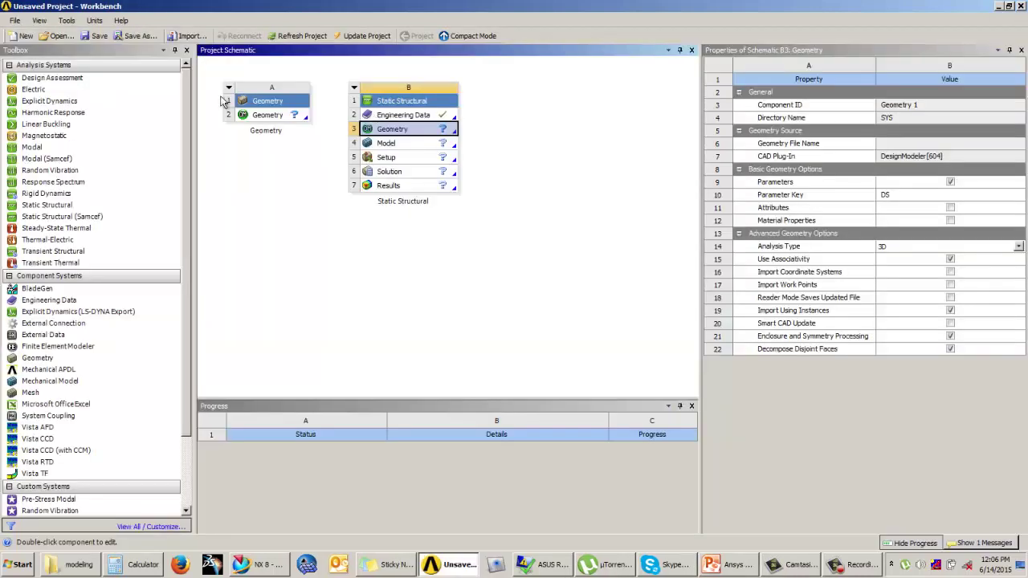
pyautogui.click(94, 20)
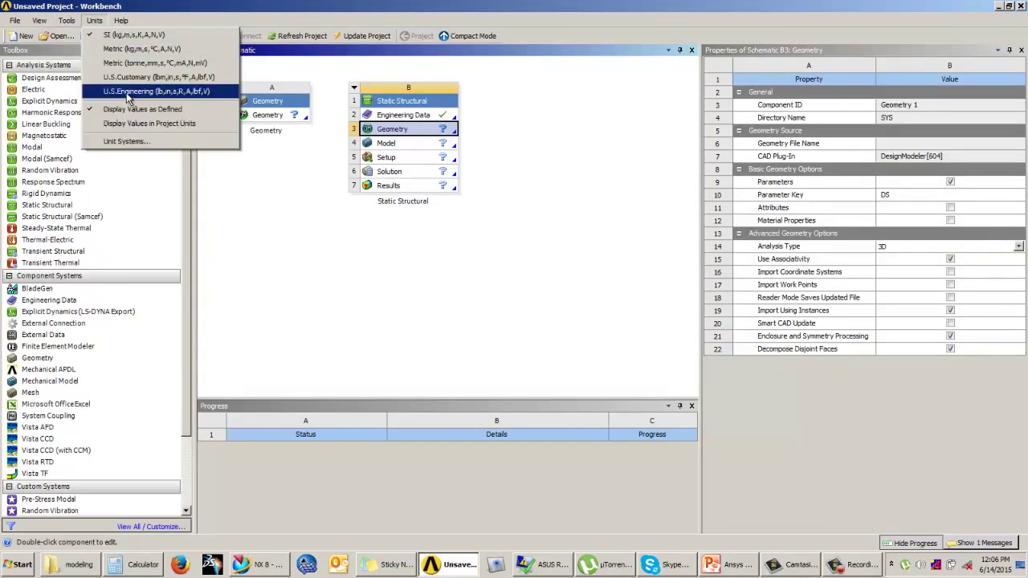
pyautogui.click(127, 98)
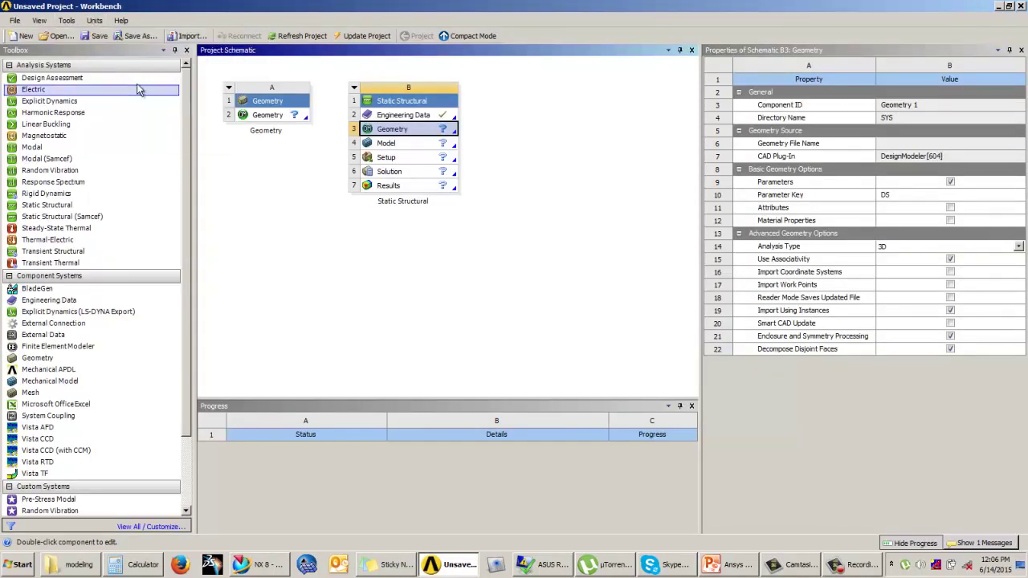
pyautogui.click(94, 20)
pyautogui.click(293, 214)
pyautogui.doubleClick(416, 134)
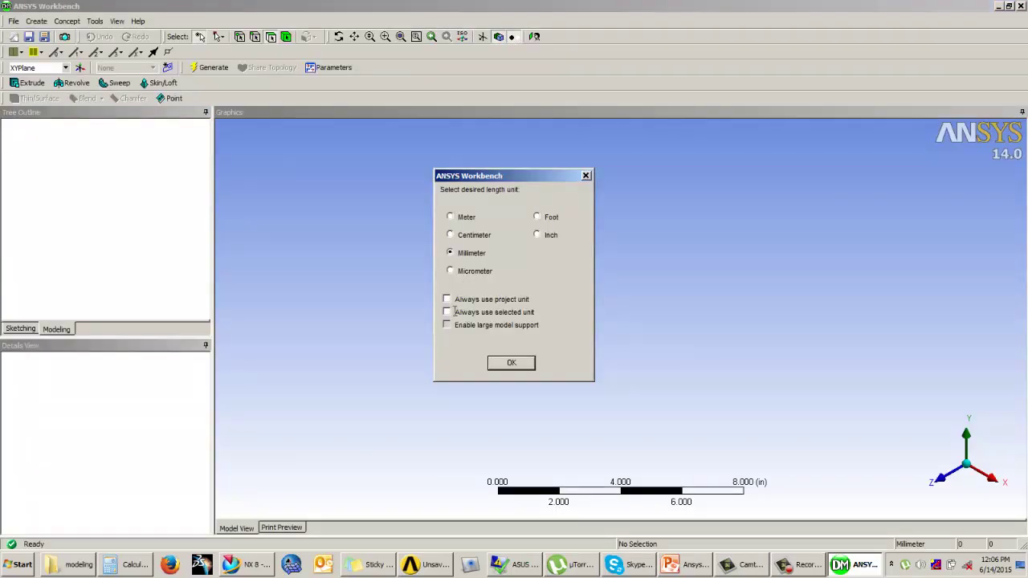
pyautogui.click(448, 299)
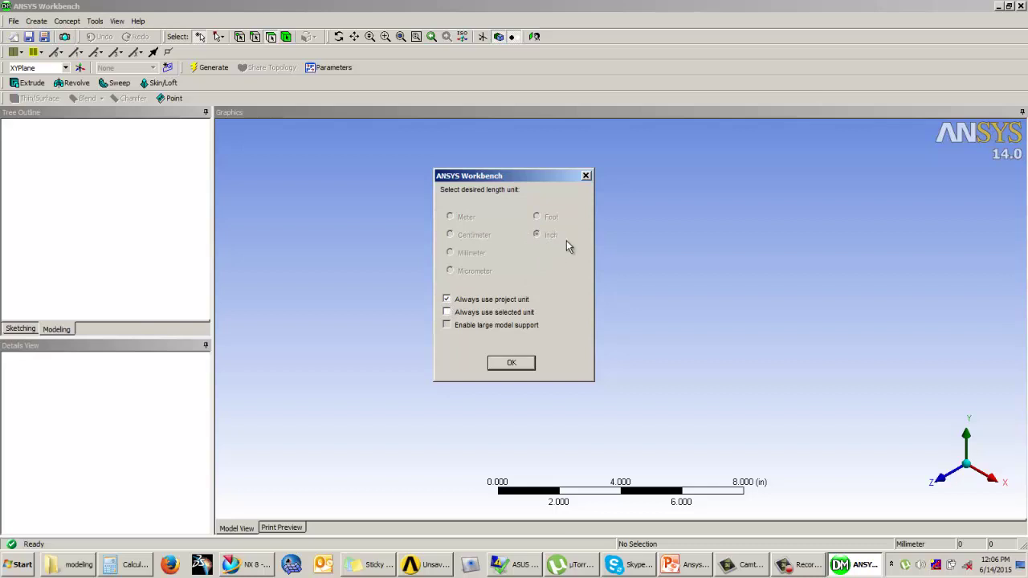
# Leave 'Always use project unit' off, check 'Always use selected unit' and select Millimeter
pyautogui.click(448, 298)
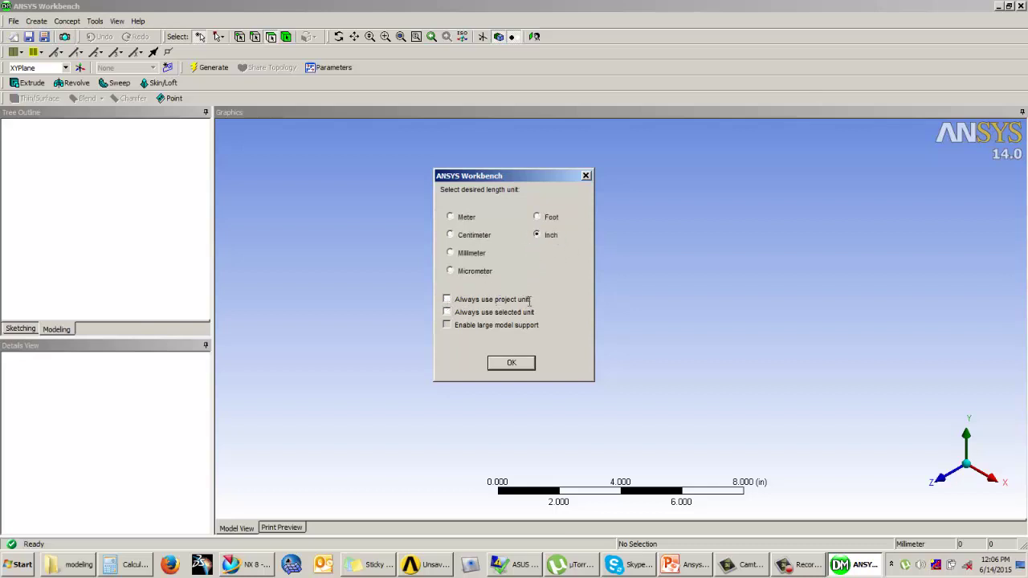
pyautogui.click(450, 300)
pyautogui.click(454, 298)
pyautogui.click(447, 299)
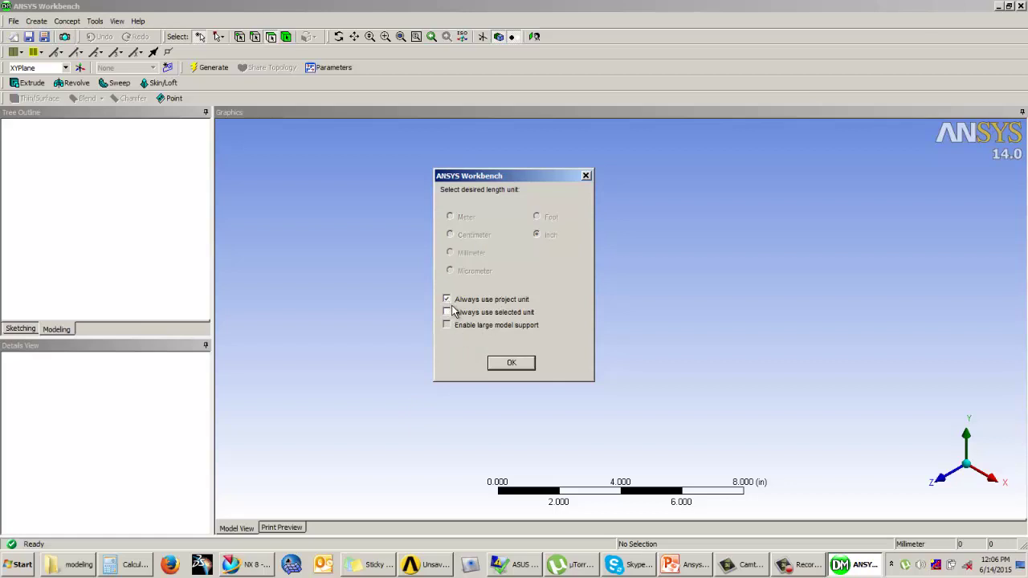
pyautogui.click(447, 299)
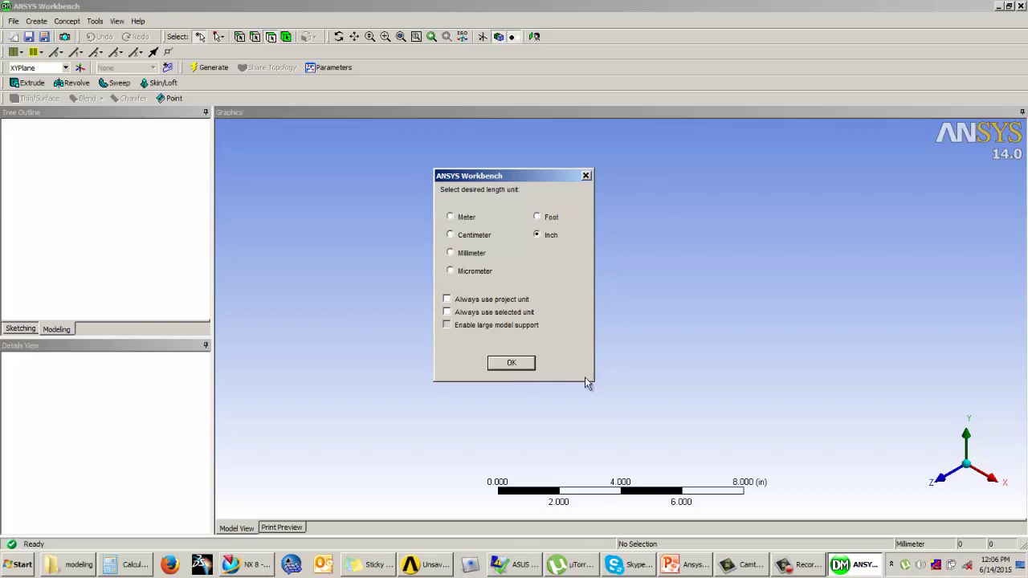
pyautogui.click(451, 313)
pyautogui.click(451, 254)
# Uncheck 'Always use selected unit', try Meter, Inch and Centimeter, then confirm Millimeter with OK
pyautogui.click(448, 312)
pyautogui.click(451, 217)
pyautogui.click(450, 217)
pyautogui.click(450, 253)
pyautogui.click(537, 234)
pyautogui.click(451, 235)
pyautogui.click(537, 233)
pyautogui.click(451, 252)
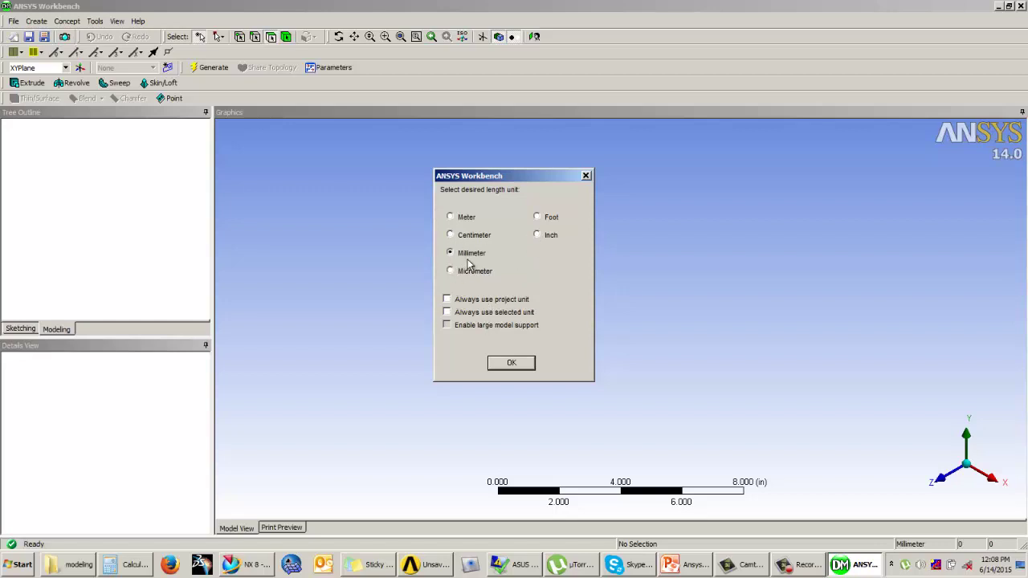
pyautogui.click(512, 363)
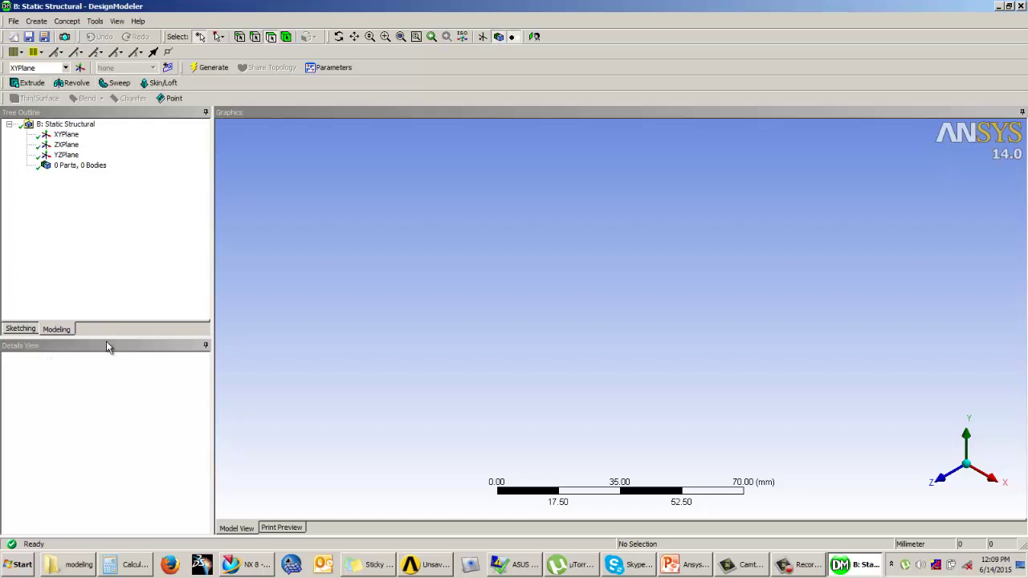
# Select YZPlane in the Tree Outline and step through the base planes with the arrow keys
pyautogui.click(66, 155)
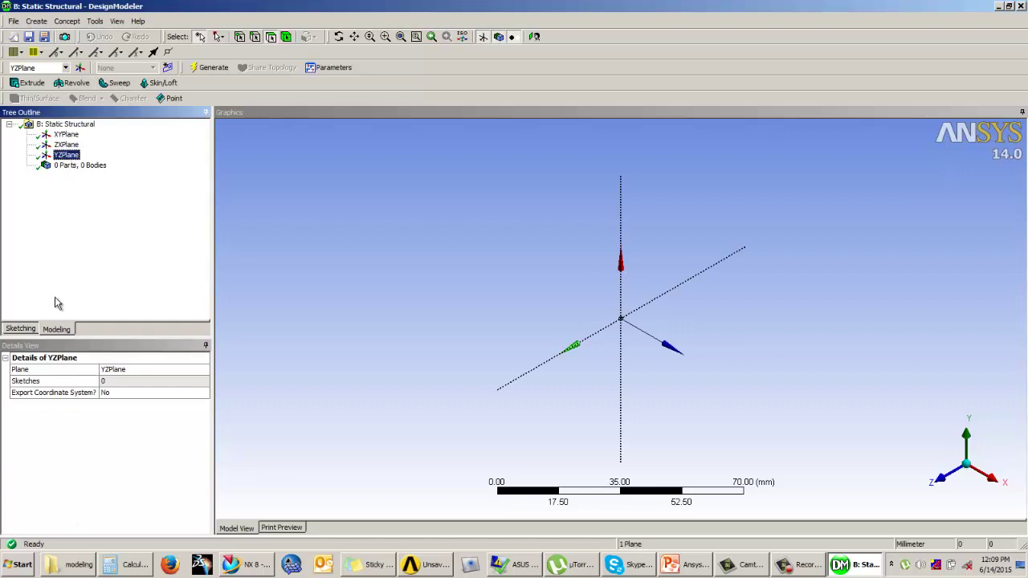
pyautogui.press('Up')
pyautogui.press('Up')
pyautogui.press('Down')
pyautogui.press('Down')
pyautogui.press('Up')
pyautogui.press('Up')
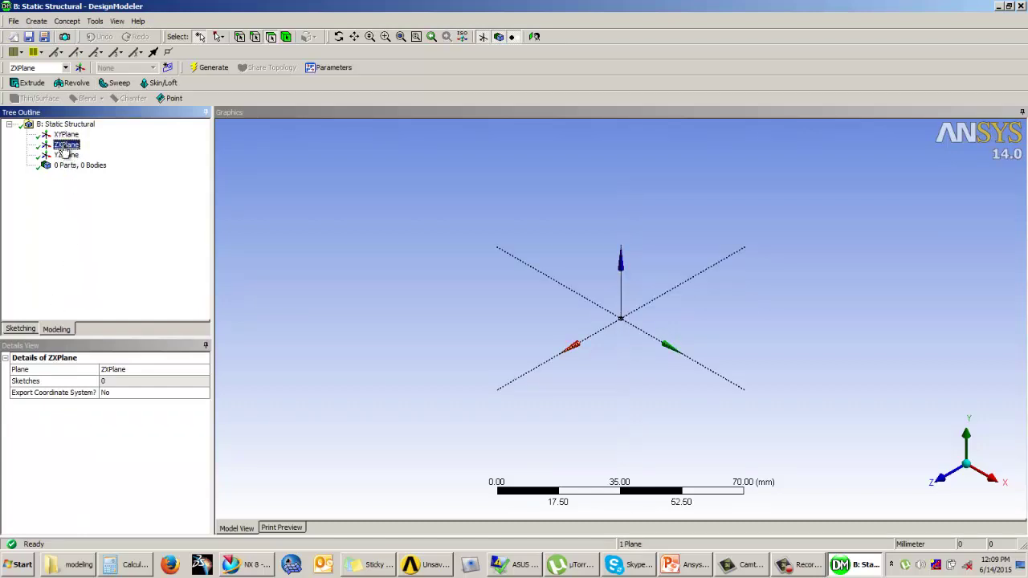
pyautogui.press('Down')
pyautogui.press('Down')
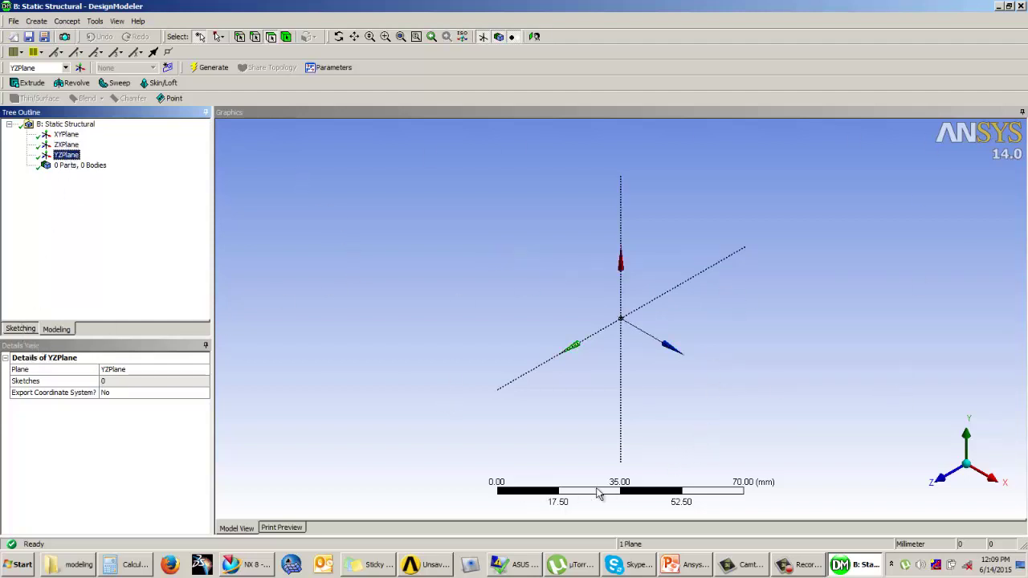
# Clear the plane selection and zoom the graphics view in and out
pyautogui.click(687, 451)
pyautogui.scroll(-3, 687, 455)
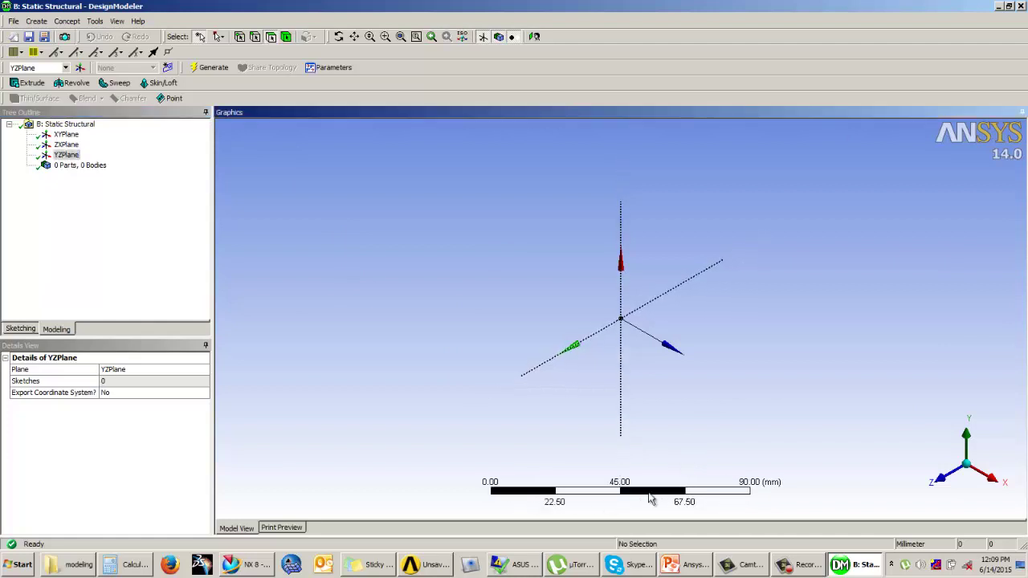
pyautogui.scroll(2, 647, 453)
pyautogui.scroll(-2, 647, 452)
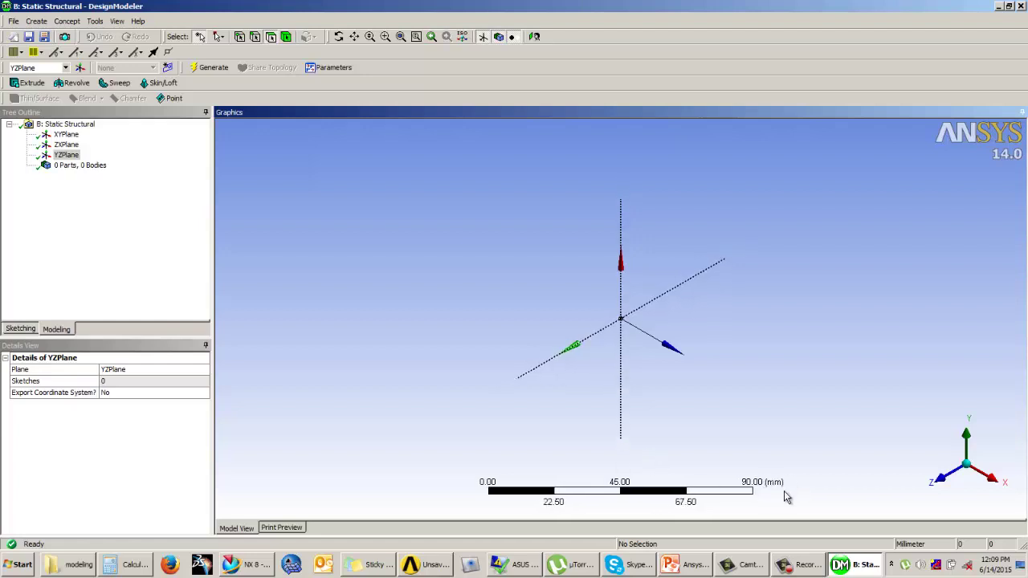
pyautogui.scroll(2, 652, 490)
pyautogui.scroll(-3, 723, 490)
pyautogui.scroll(2, 739, 490)
pyautogui.scroll(-2, 740, 498)
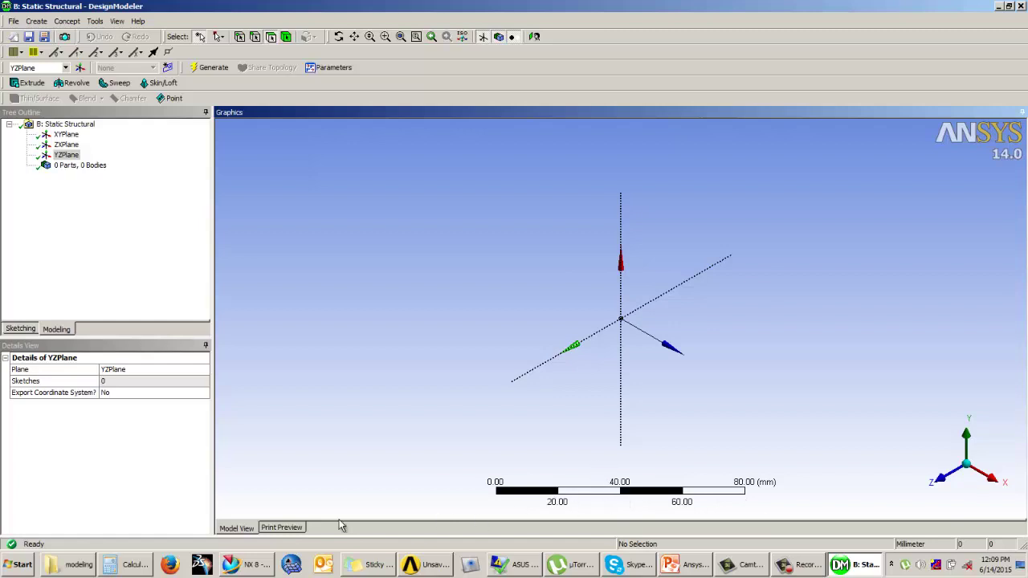
# Go from Print Preview back to Model View, orbit the planes, then reset to isometric
pyautogui.click(283, 529)
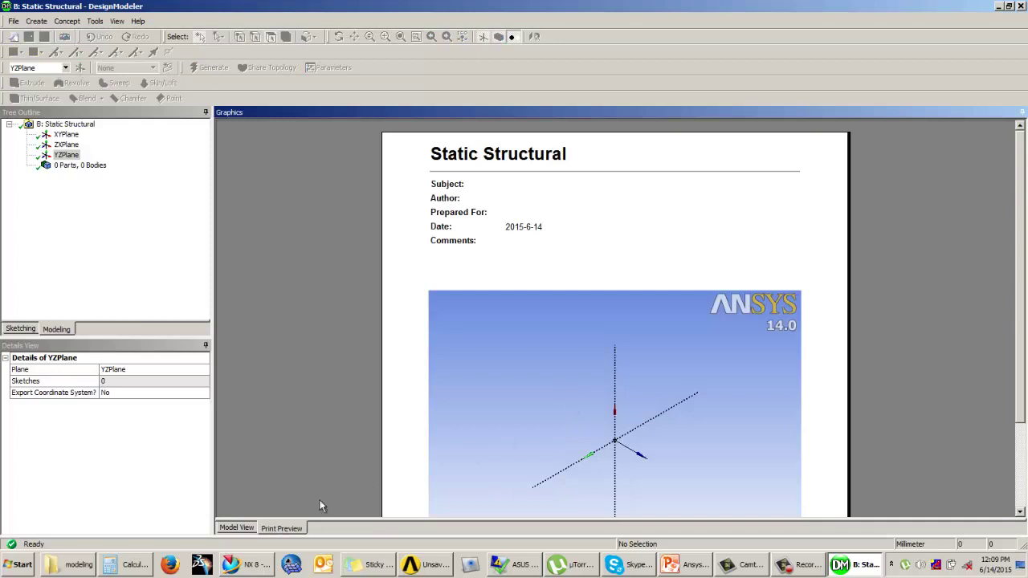
pyautogui.click(237, 529)
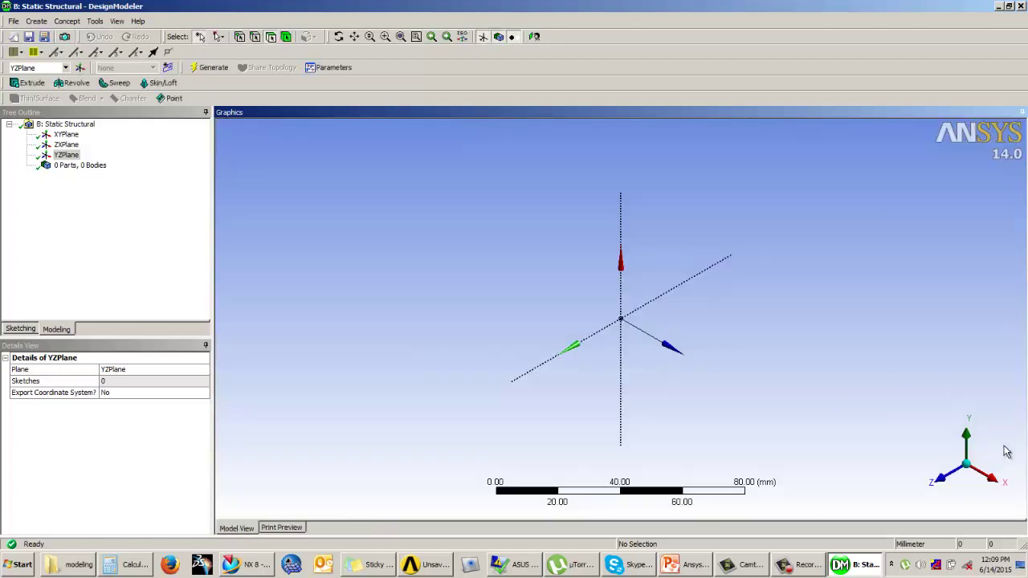
pyautogui.moveTo(943, 434); pyautogui.dragTo(979, 442, button='middle')
pyautogui.moveTo(924, 472); pyautogui.dragTo(952, 459, button='middle')
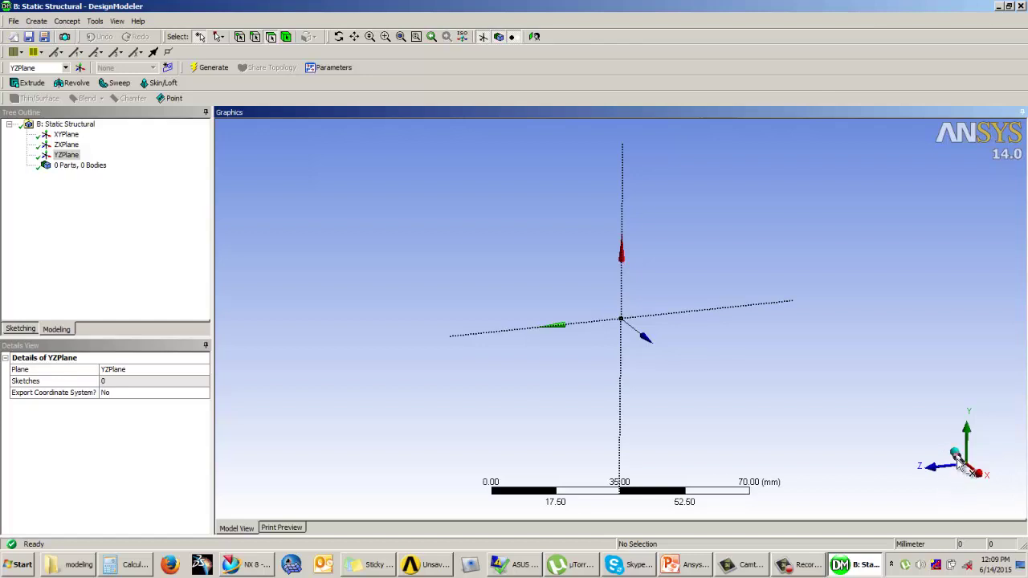
pyautogui.scroll(2, 970, 480)
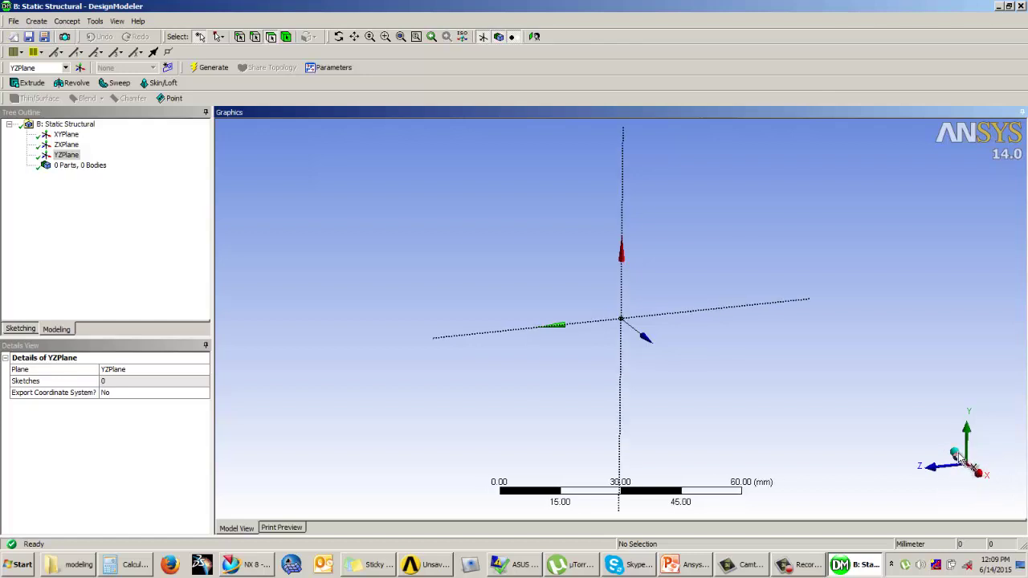
pyautogui.click(956, 454)
pyautogui.click(968, 458)
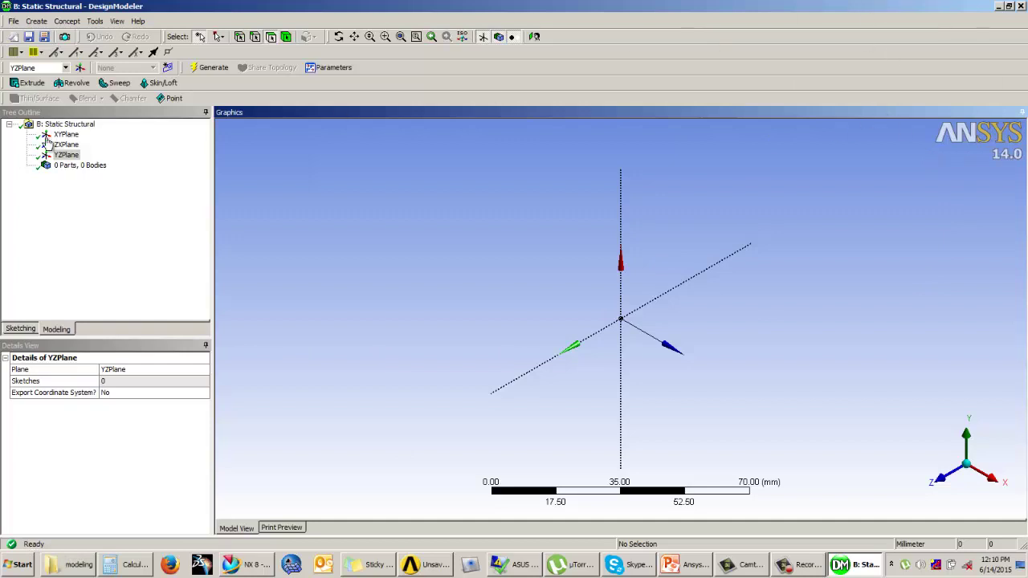
# Compare XYPlane, ZXPlane and YZPlane orientations in the Tree Outline, ending with XYPlane selected
pyautogui.click(101, 201)
pyautogui.click(69, 135)
pyautogui.click(67, 145)
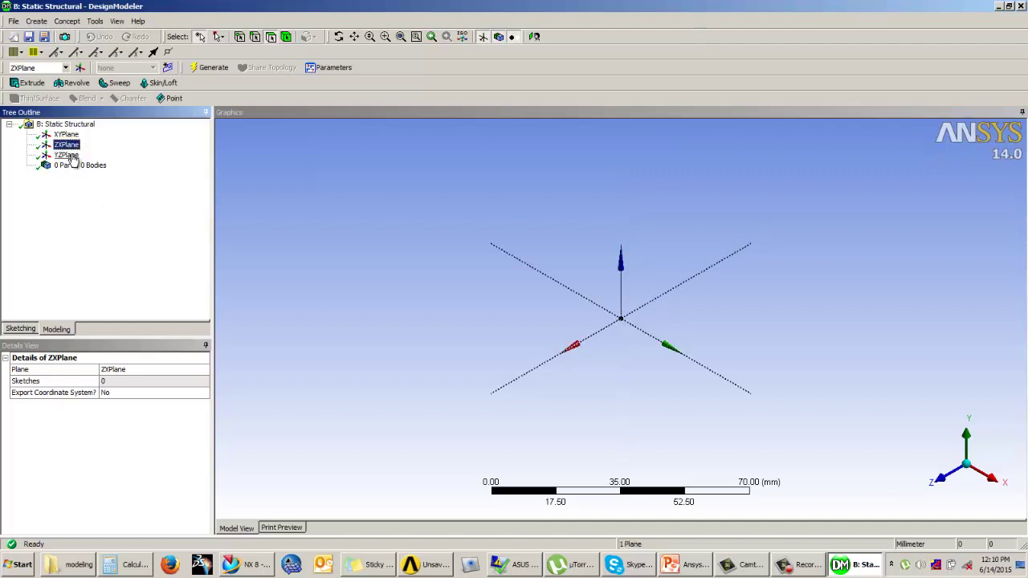
pyautogui.click(67, 154)
pyautogui.click(67, 135)
pyautogui.click(67, 154)
pyautogui.click(70, 145)
pyautogui.click(68, 135)
pyautogui.click(66, 146)
pyautogui.click(67, 154)
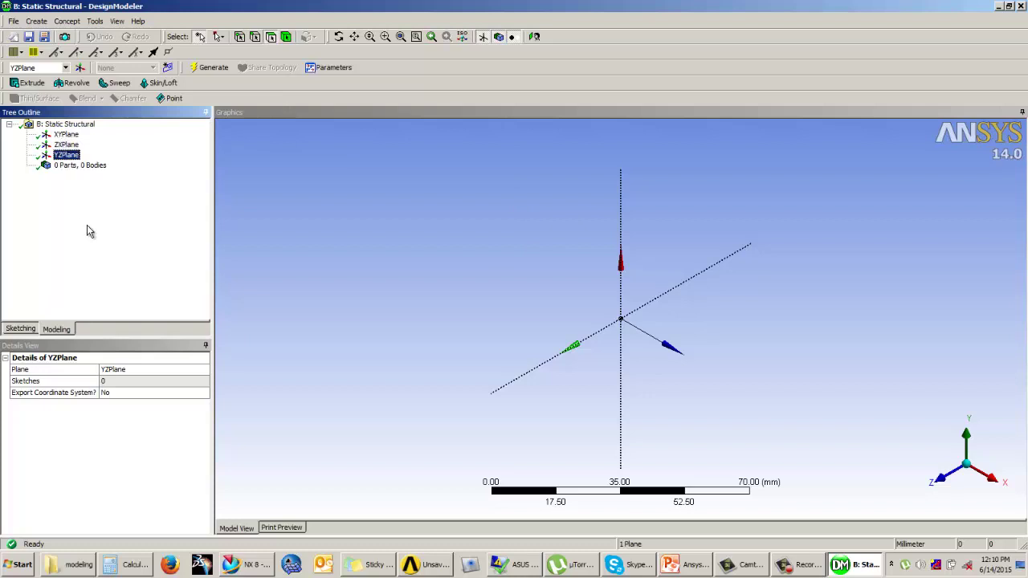
pyautogui.click(70, 135)
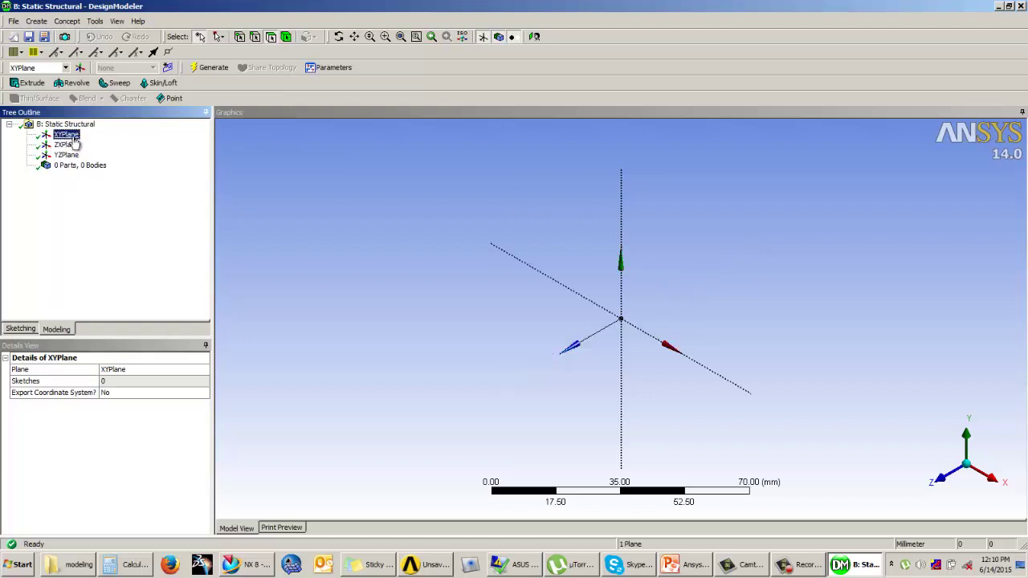
# Enter sketching mode on XYPlane and expand the Modify, Dimensions, Constraints, Settings and Draw toolboxes
pyautogui.click(21, 331)
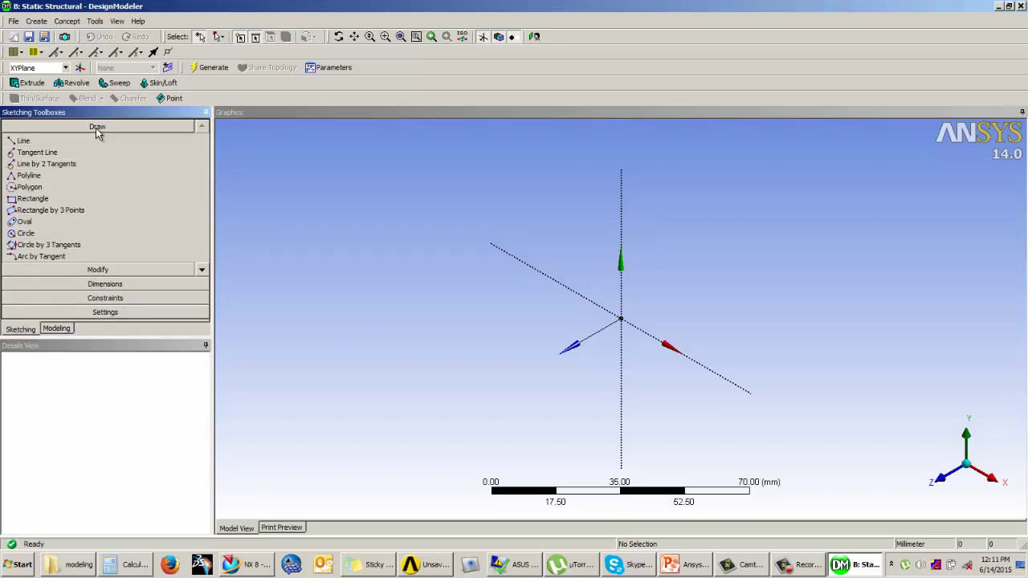
pyautogui.click(97, 269)
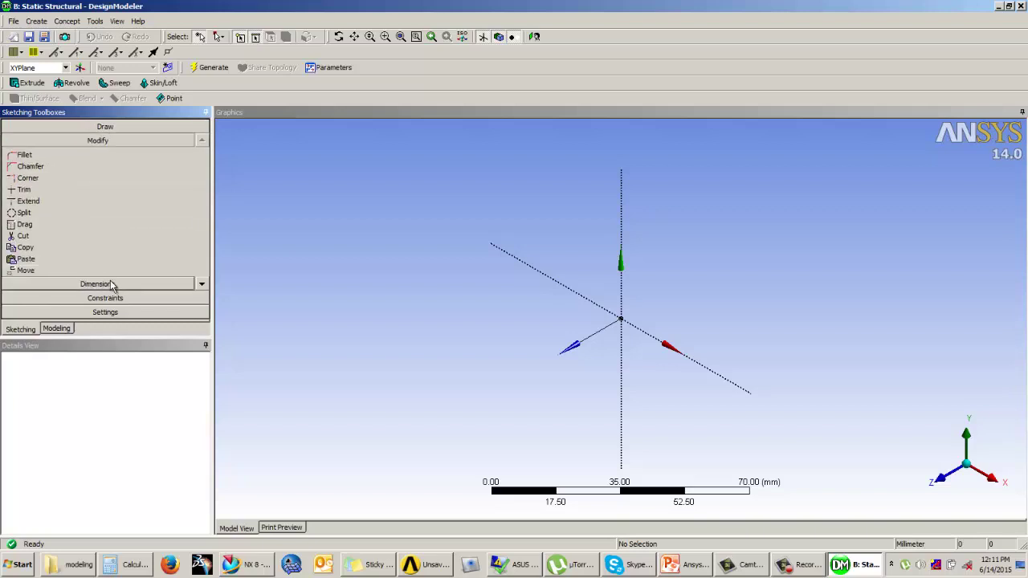
pyautogui.click(113, 285)
pyautogui.click(112, 297)
pyautogui.click(113, 312)
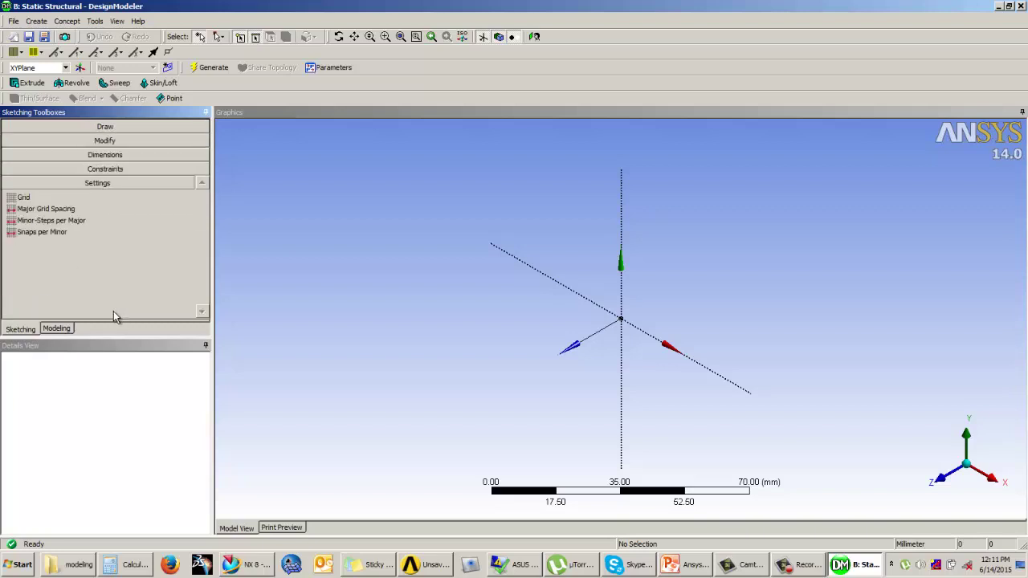
pyautogui.click(104, 127)
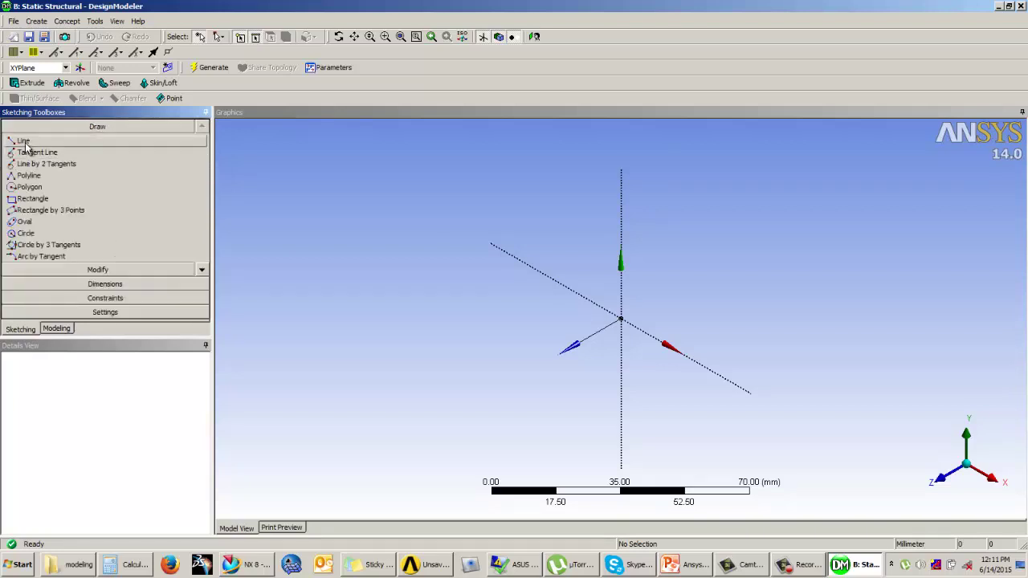
# Browse the Modify, Dimensions and Constraints tool lists, ending on the Constraints toolbox
pyautogui.click(201, 270)
pyautogui.click(201, 271)
pyautogui.click(200, 127)
pyautogui.click(201, 127)
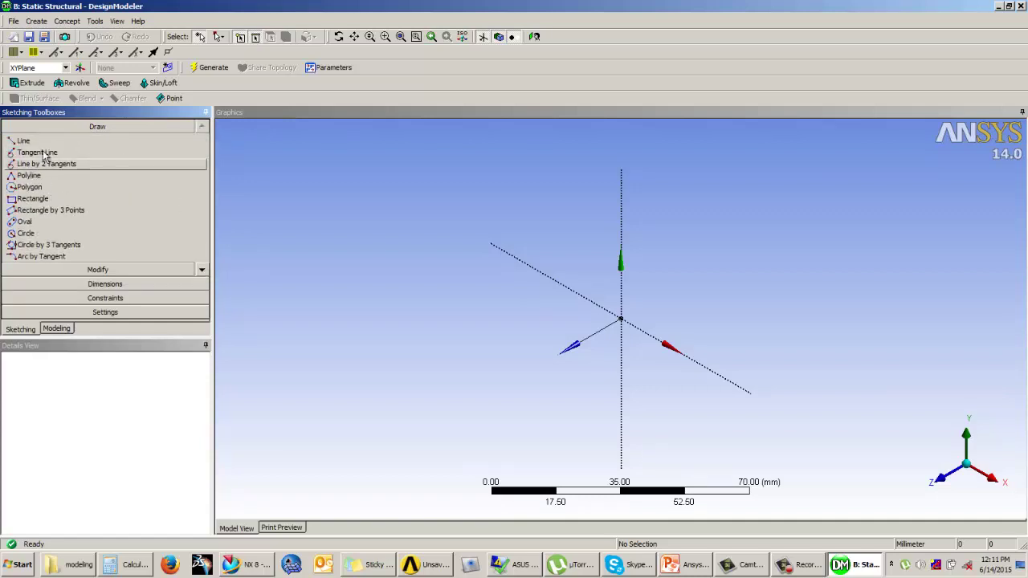
pyautogui.click(201, 271)
pyautogui.click(202, 271)
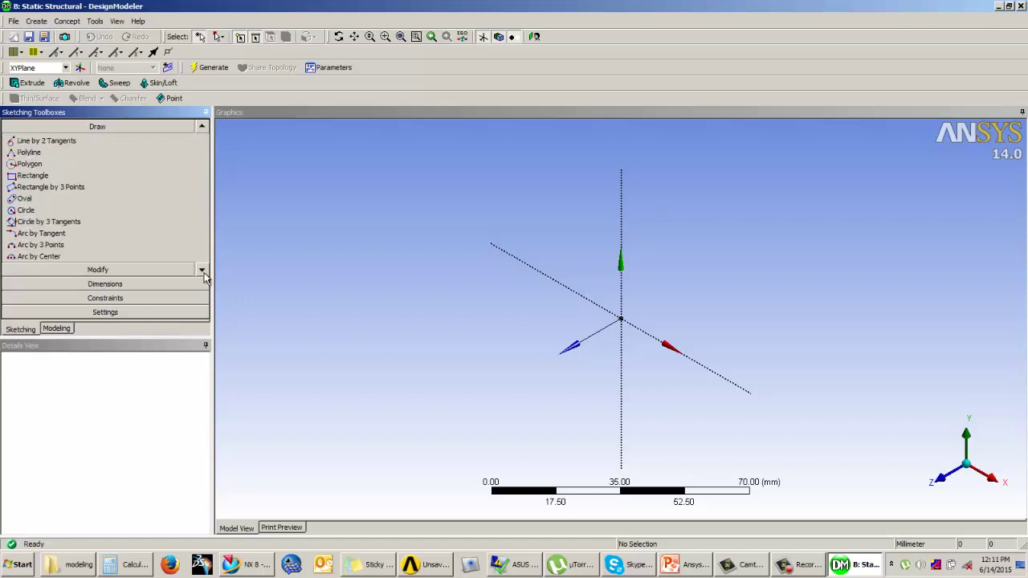
pyautogui.click(201, 272)
pyautogui.click(93, 270)
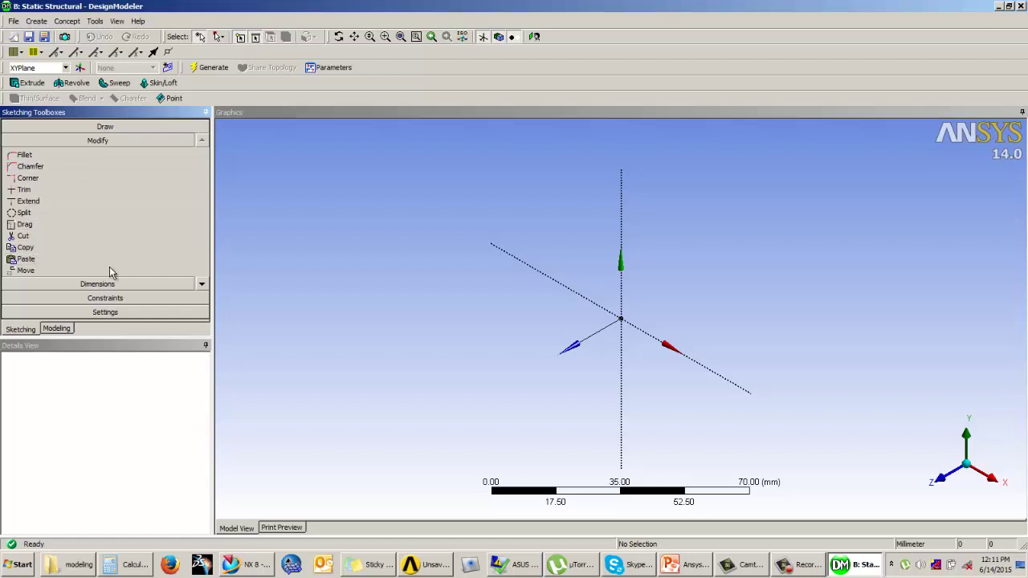
pyautogui.click(201, 286)
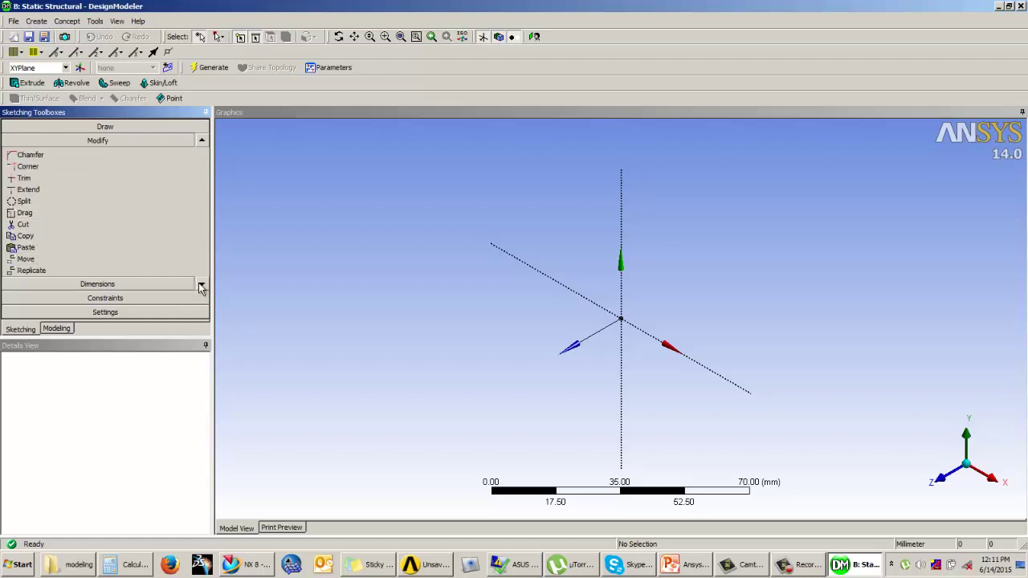
pyautogui.click(113, 285)
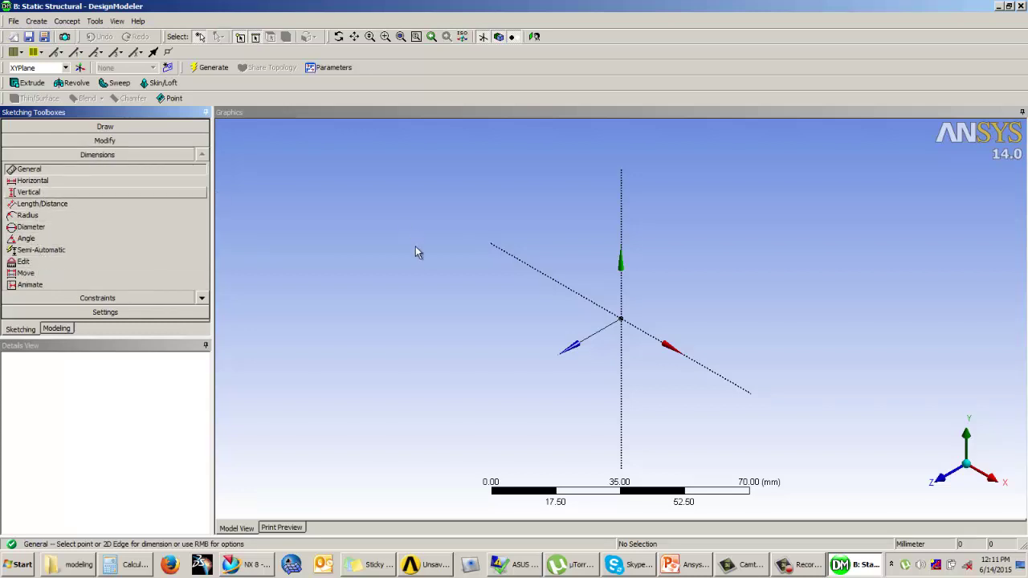
pyautogui.click(202, 298)
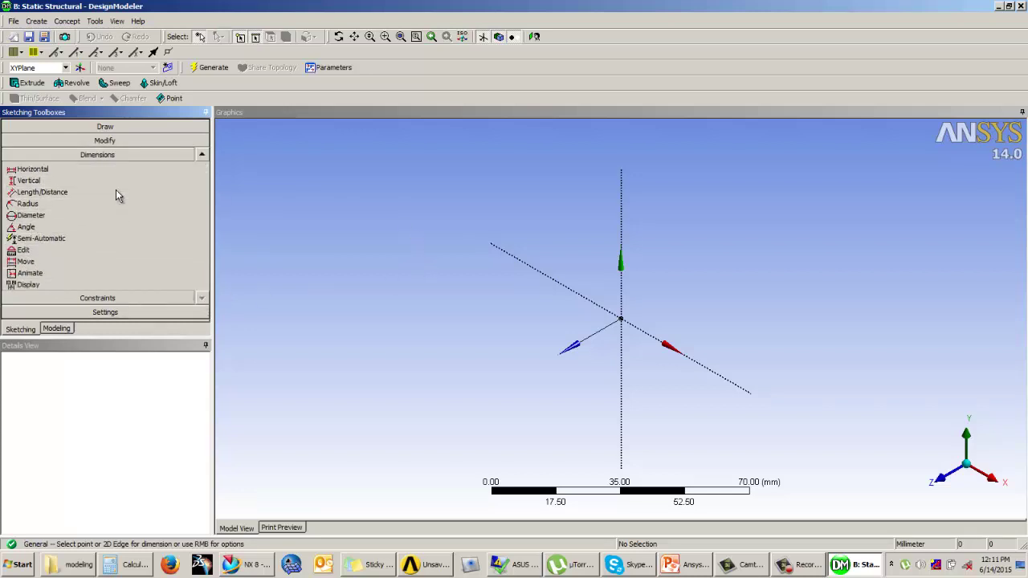
pyautogui.click(111, 298)
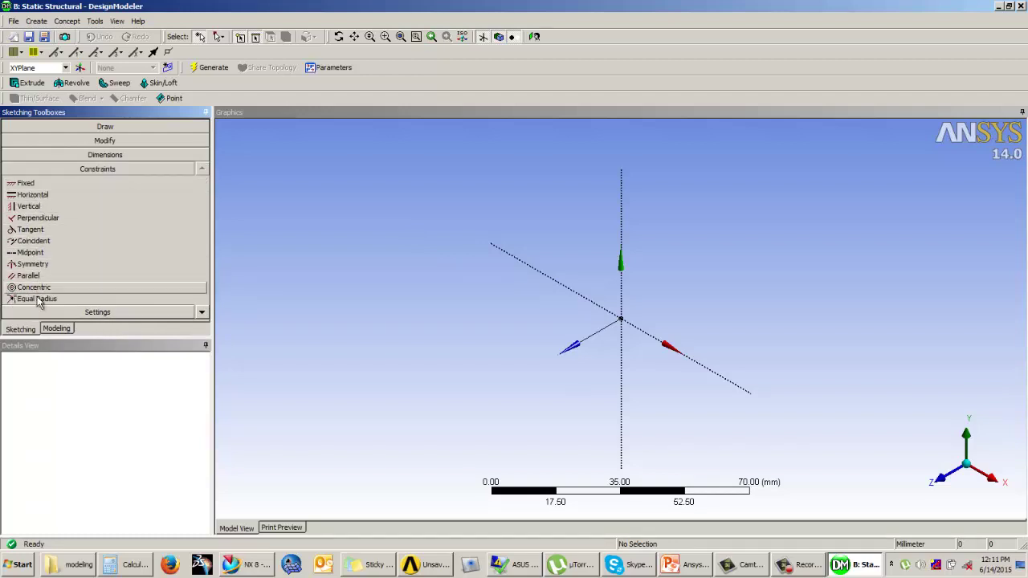
# In the Grid settings, leave Show in 2D off and turn on Snap
pyautogui.click(176, 311)
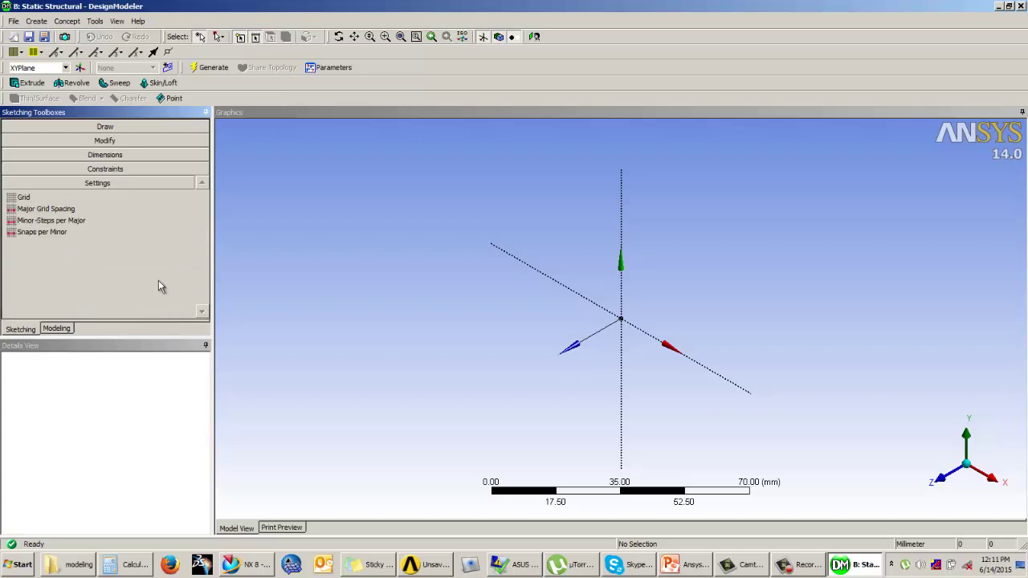
pyautogui.click(34, 199)
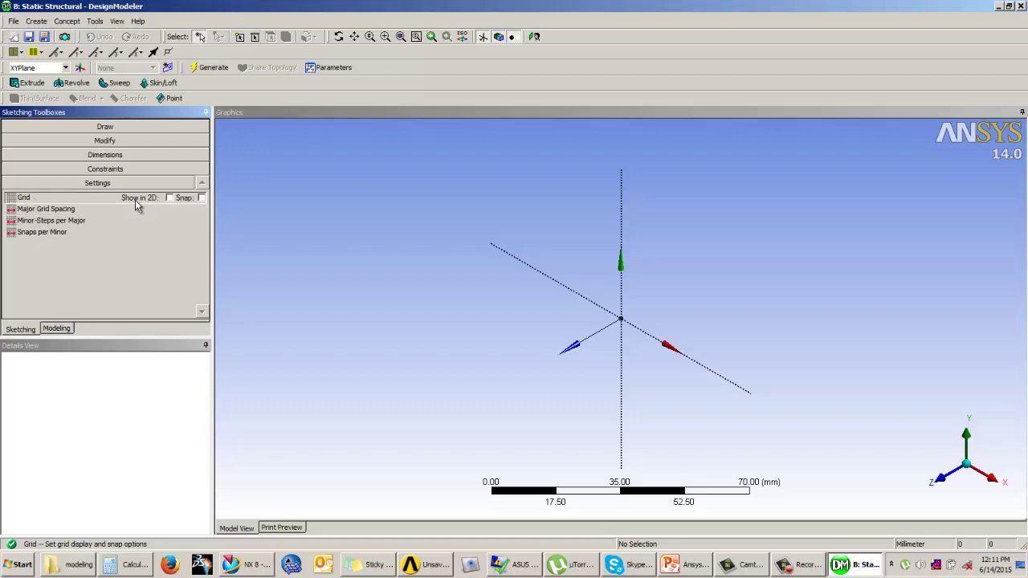
pyautogui.click(169, 197)
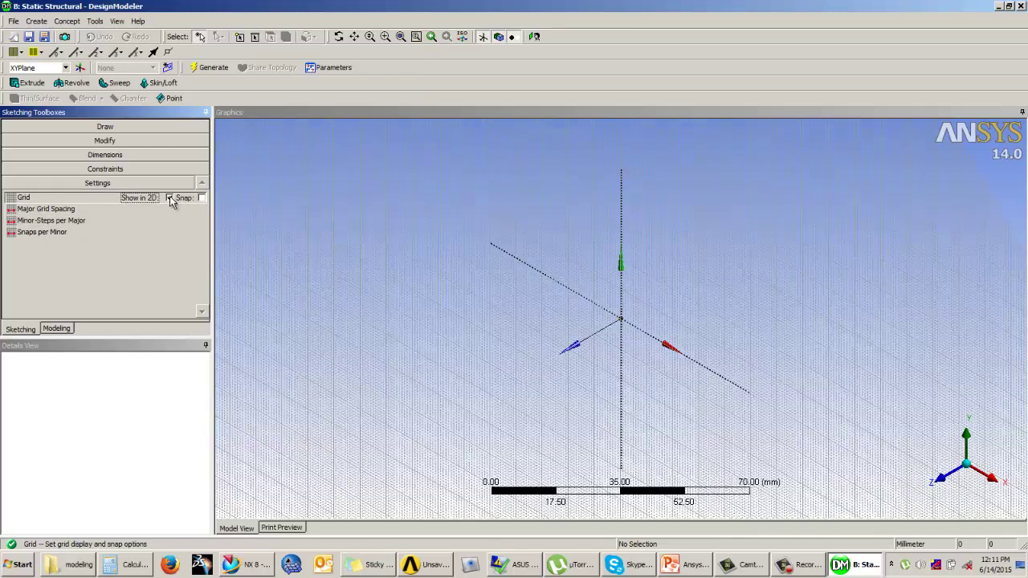
pyautogui.click(170, 198)
pyautogui.click(169, 198)
pyautogui.click(170, 199)
pyautogui.click(196, 197)
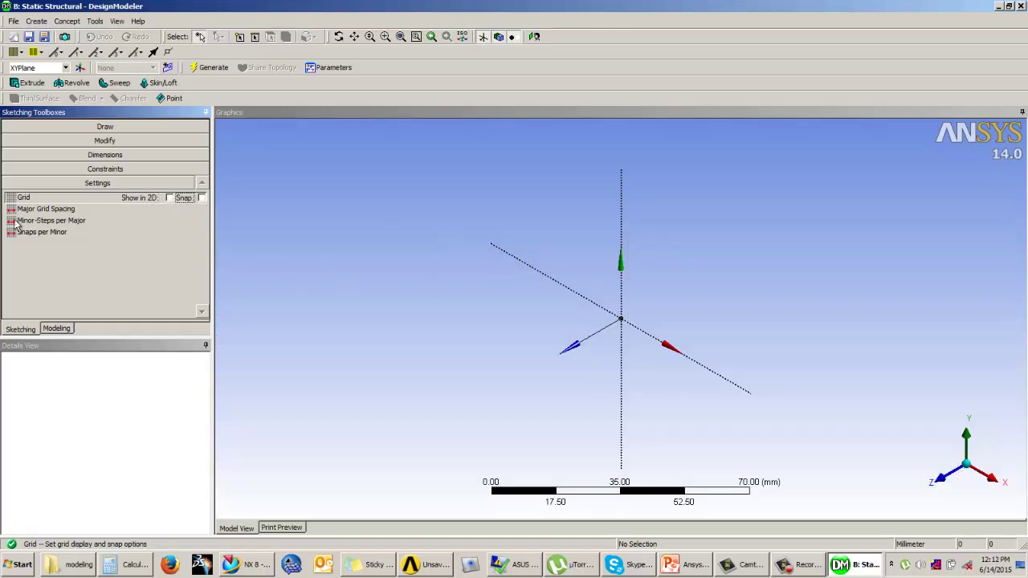
# Review Major Grid Spacing, Minor-Steps per Major and Snaps per Minor without changing them, then return to Draw
pyautogui.click(45, 210)
pyautogui.click(166, 210)
pyautogui.click(70, 221)
pyautogui.click(175, 219)
pyautogui.click(90, 232)
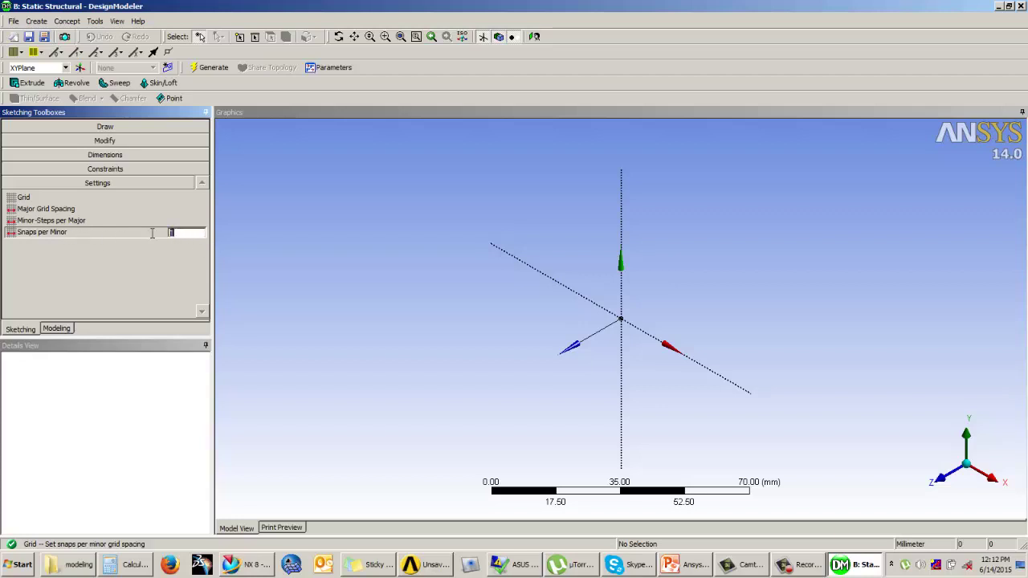
pyautogui.click(69, 209)
pyautogui.click(65, 198)
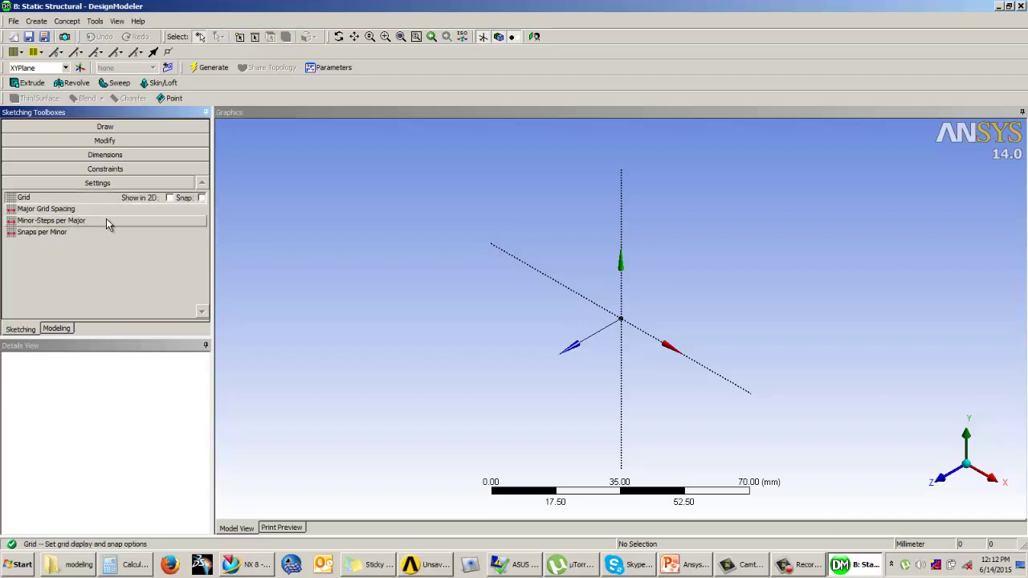
pyautogui.click(119, 127)
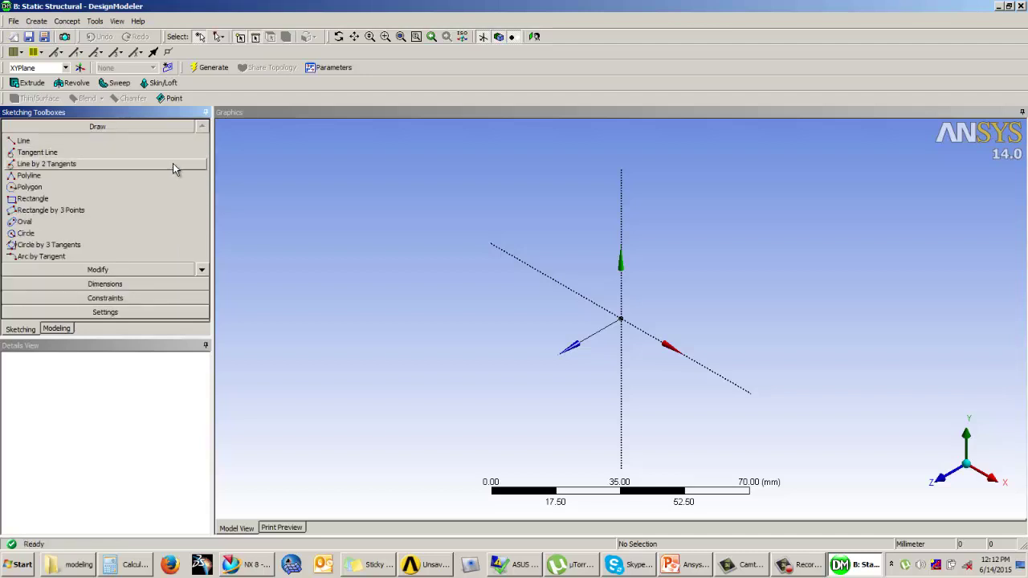
# Orbit the view briefly and restore the face-on view of the XY plane
pyautogui.click(534, 37)
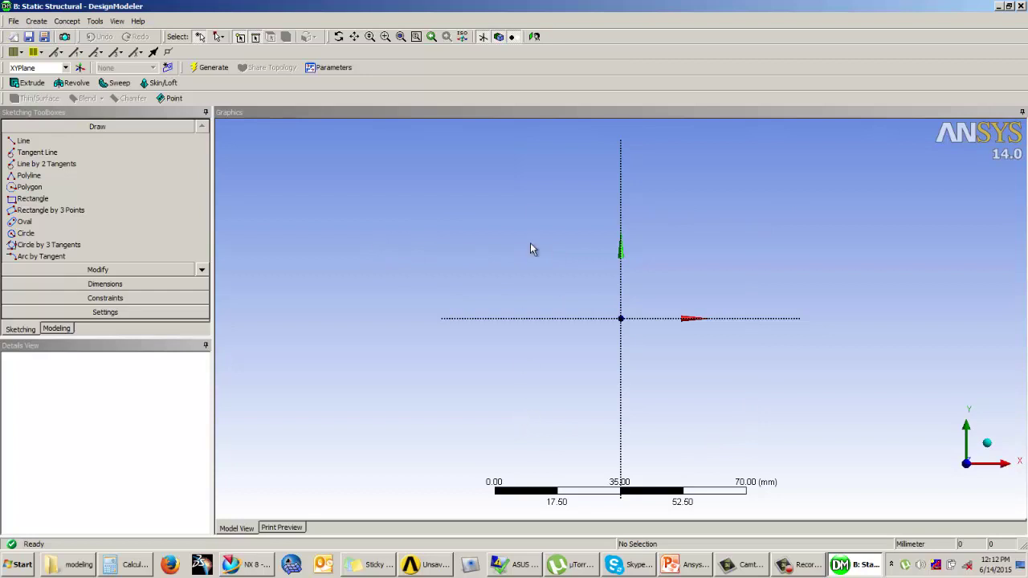
pyautogui.moveTo(696, 208); pyautogui.dragTo(615, 195)
pyautogui.click(538, 38)
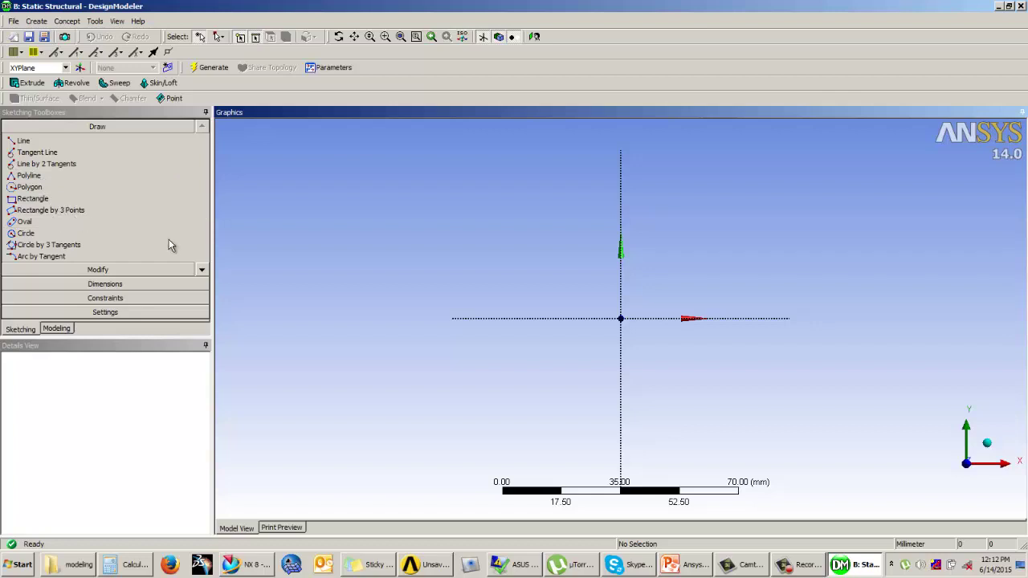
# Scroll the Draw toolbox list back to the top and choose the Polyline tool
pyautogui.click(202, 269)
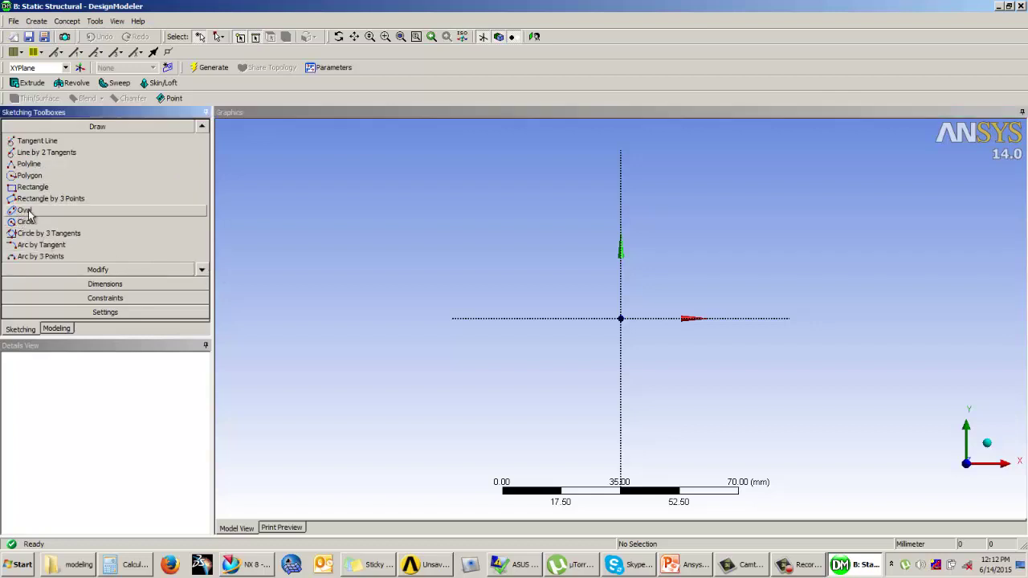
pyautogui.click(201, 270)
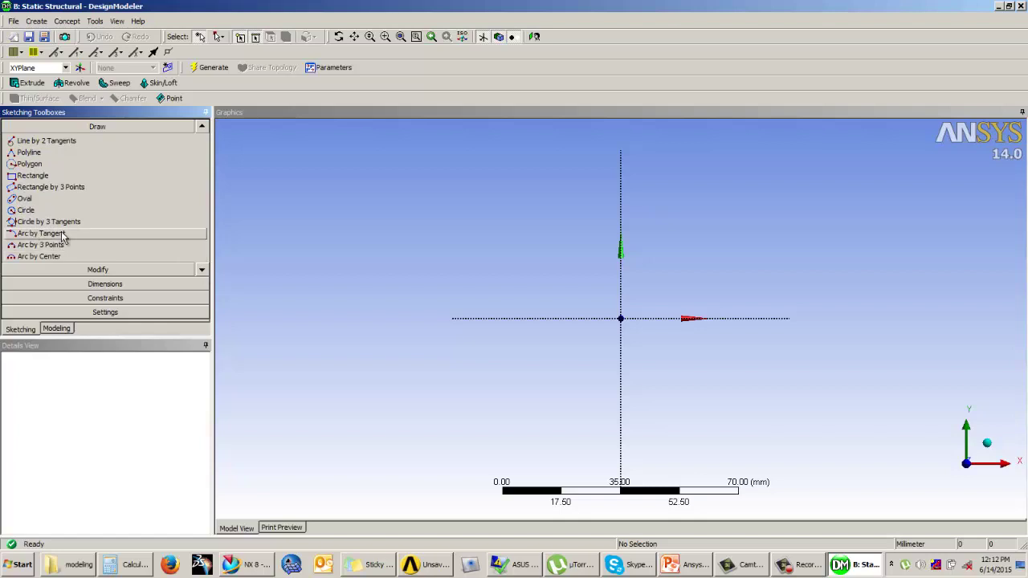
pyautogui.click(202, 270)
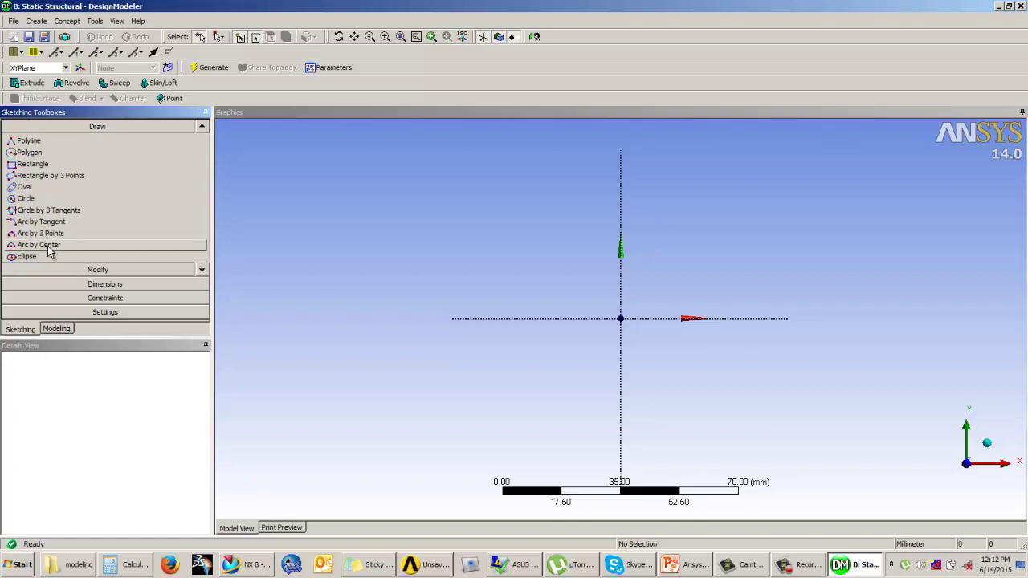
pyautogui.click(202, 270)
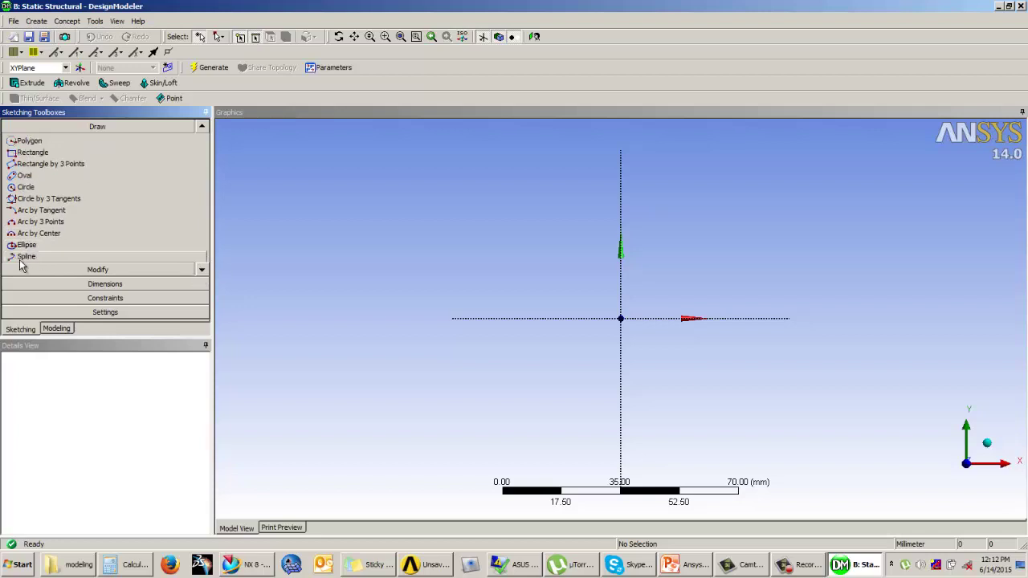
pyautogui.click(201, 269)
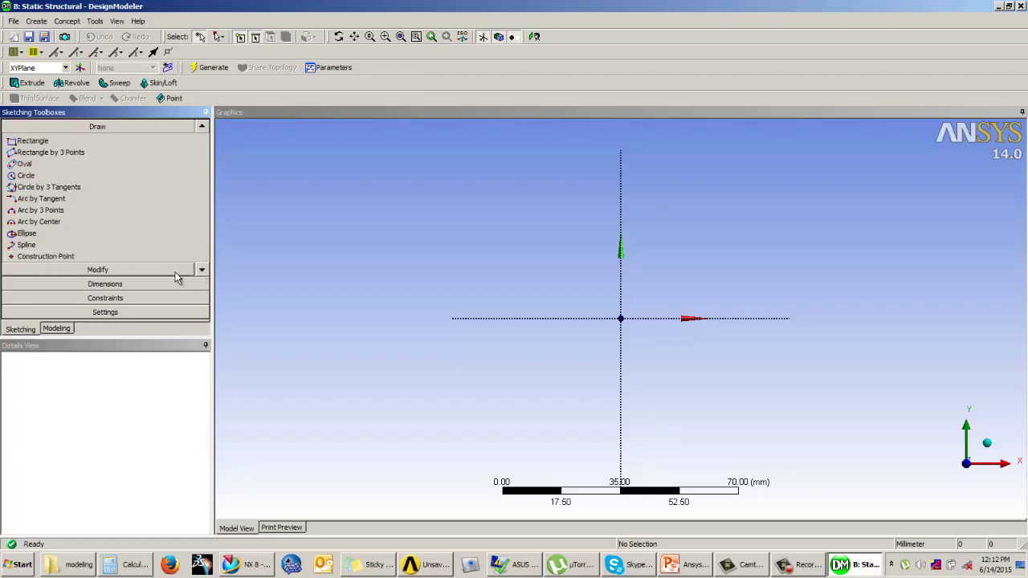
pyautogui.click(202, 270)
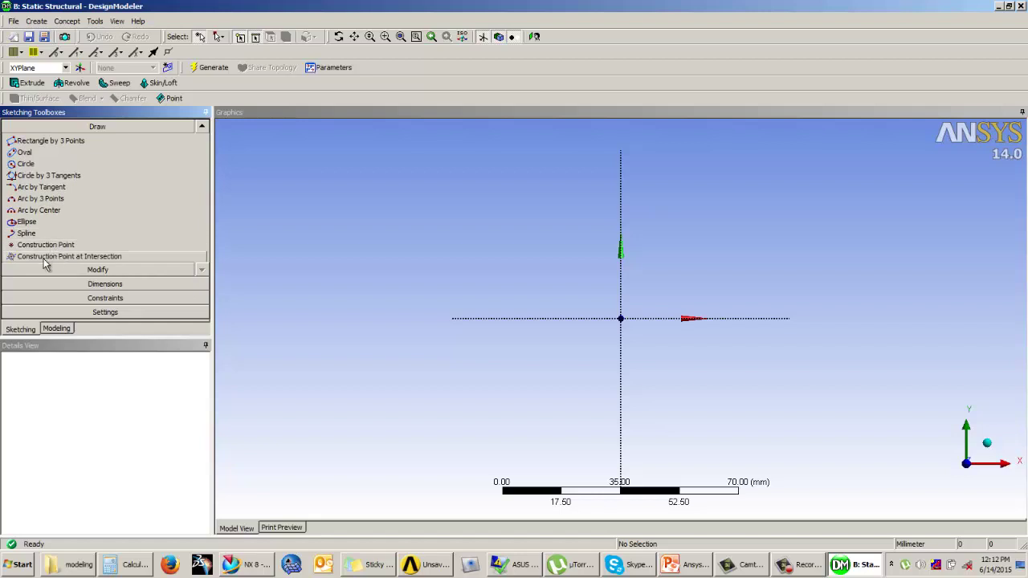
pyautogui.click(202, 128)
pyautogui.click(201, 128)
pyautogui.click(202, 128)
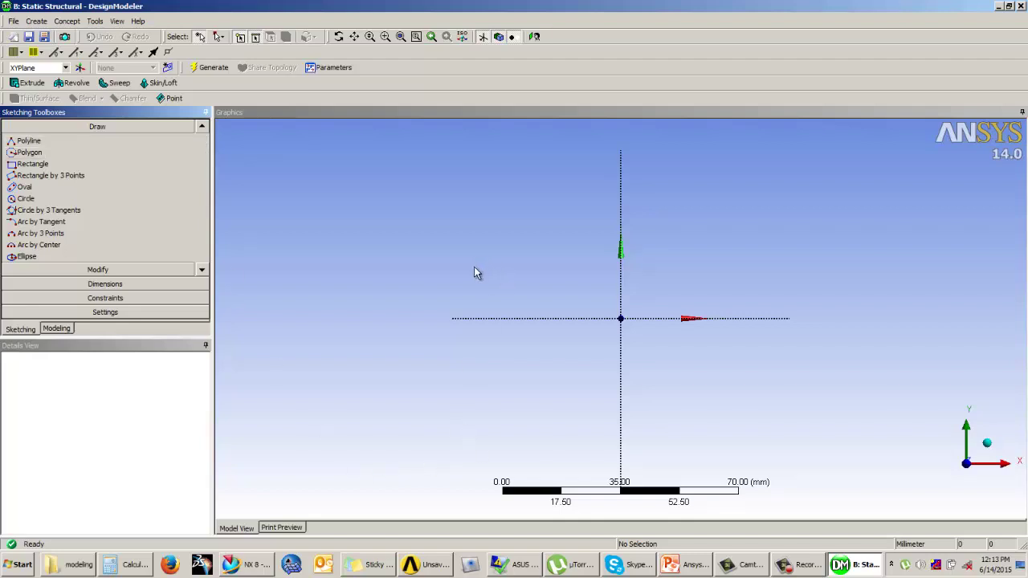
pyautogui.scroll(2, 161, 145)
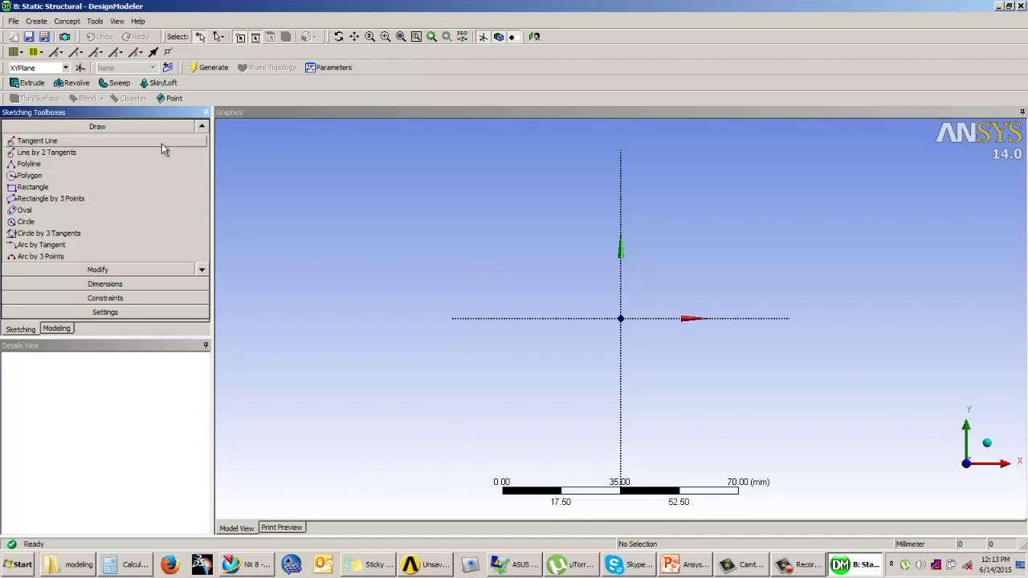
pyautogui.click(201, 127)
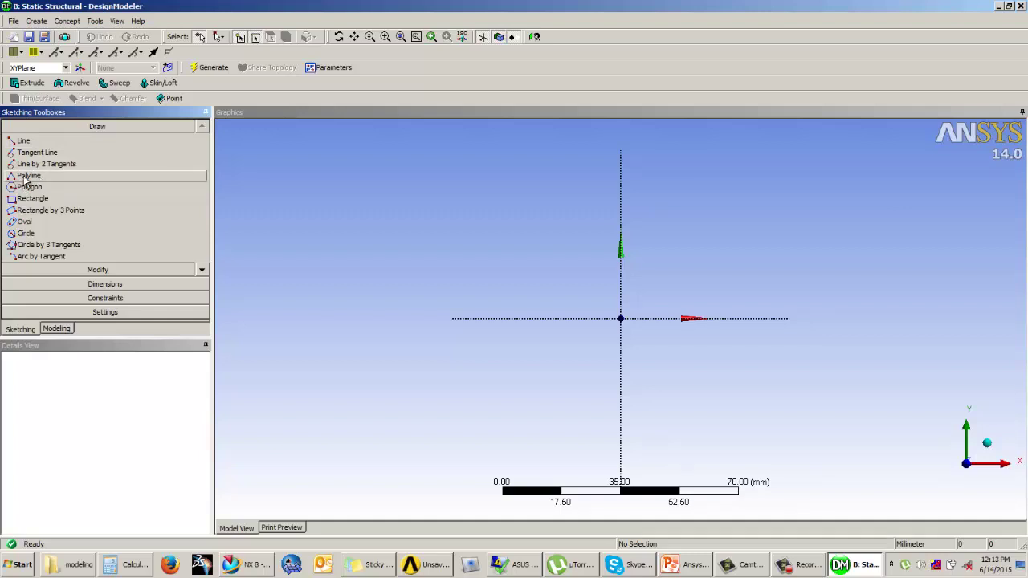
pyautogui.click(32, 176)
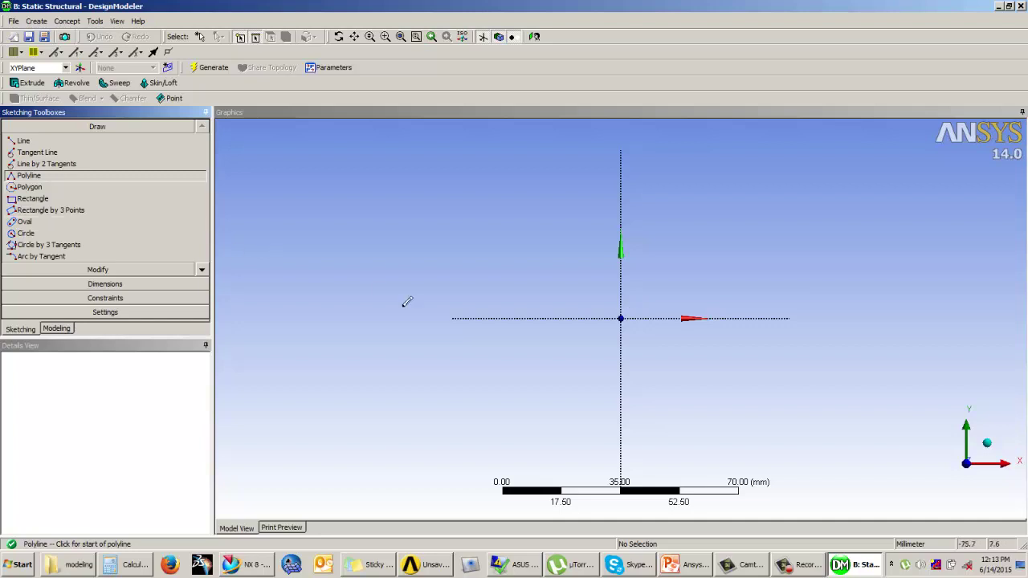
# Draw the eight-line tapered bar polyline around the origin and close it with Closed End
pyautogui.click(523, 302)
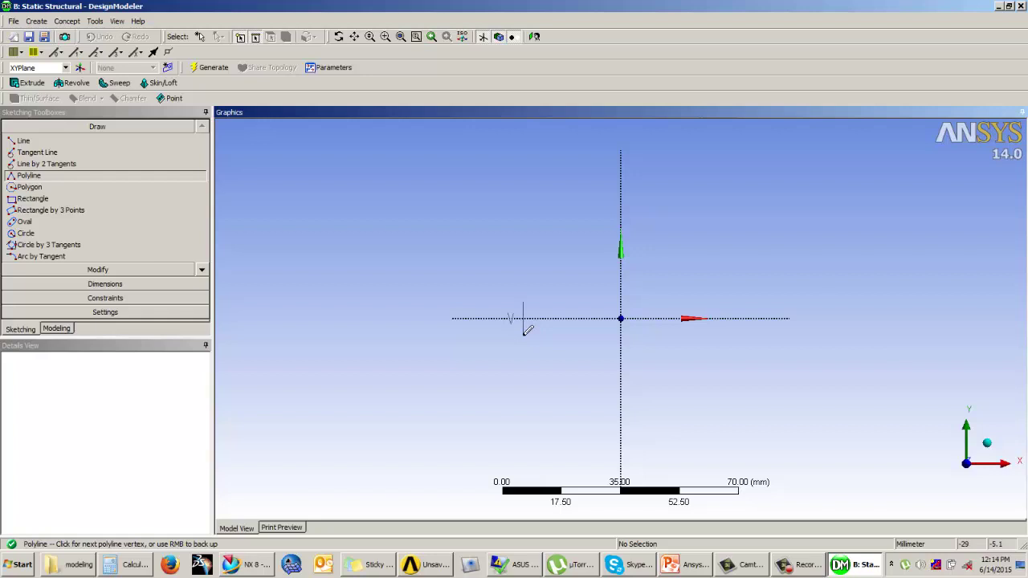
pyautogui.click(528, 330)
pyautogui.click(526, 332)
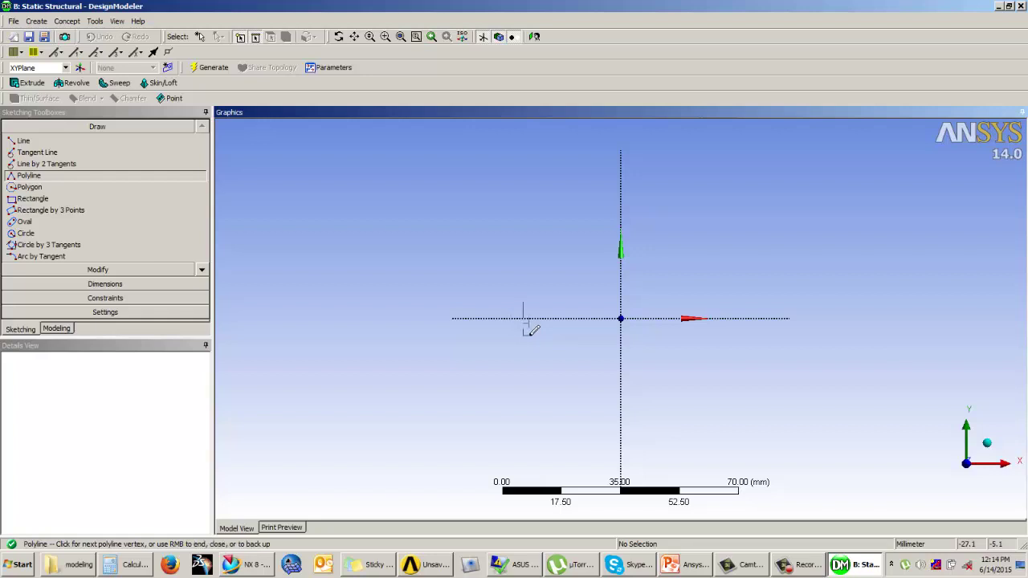
pyautogui.click(633, 324)
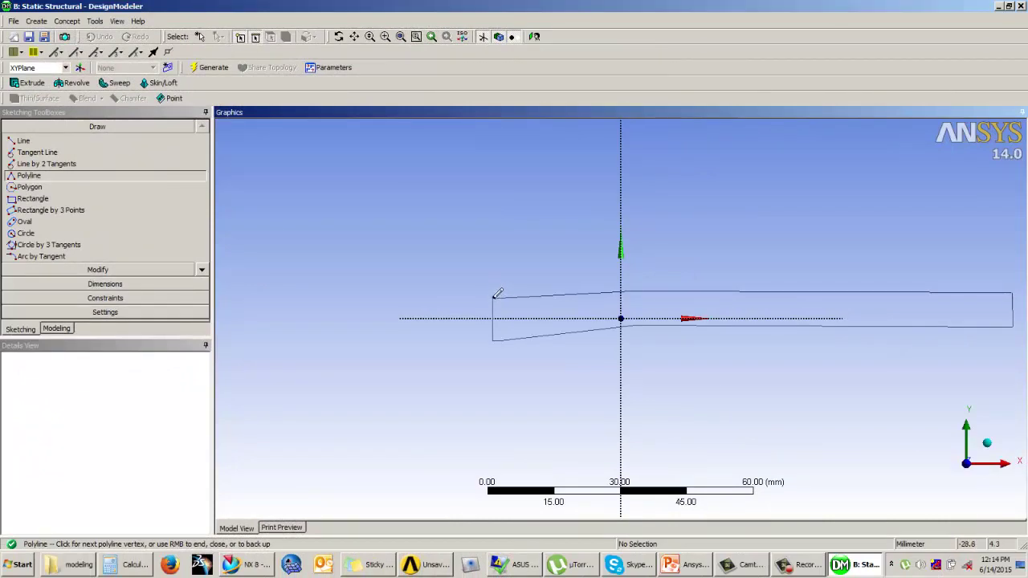
pyautogui.rightClick(471, 302)
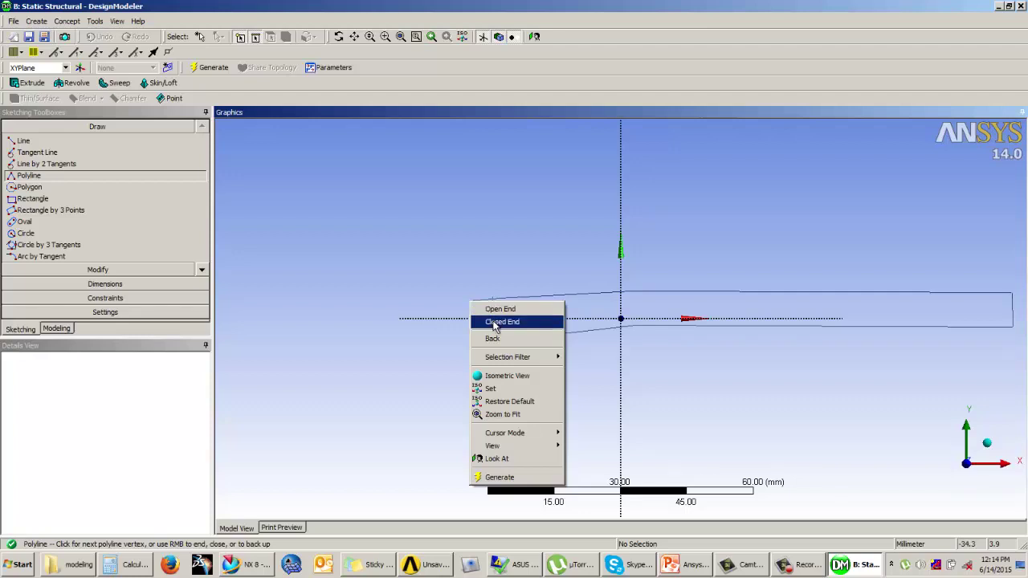
pyautogui.click(494, 322)
pyautogui.scroll(1, 490, 289)
# Apply a Horizontal constraint to the short upper-left edge of the outline
pyautogui.scroll(1, 494, 285)
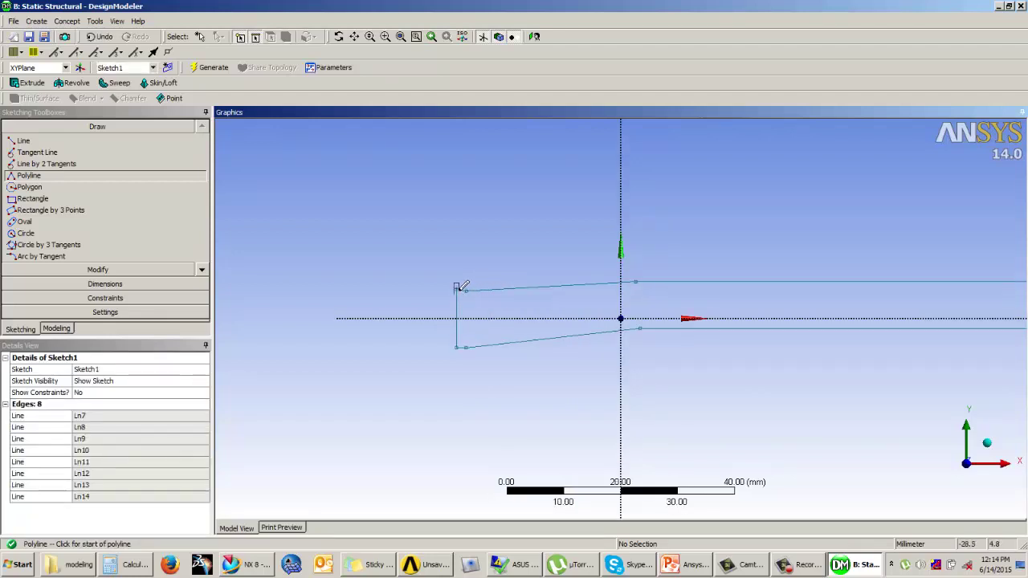
pyautogui.scroll(1, 455, 260)
pyautogui.scroll(2, 434, 265)
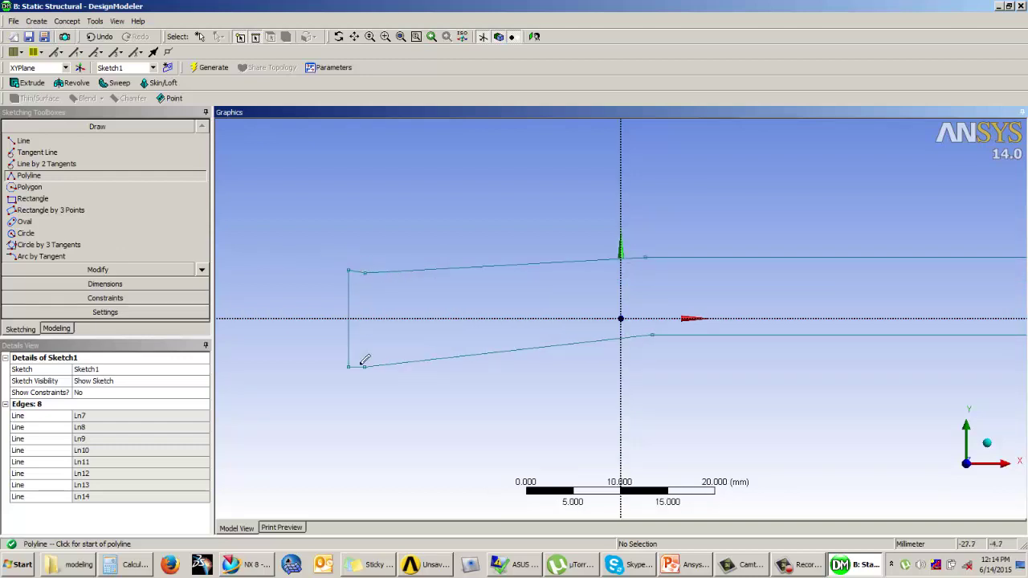
pyautogui.click(137, 298)
pyautogui.click(40, 196)
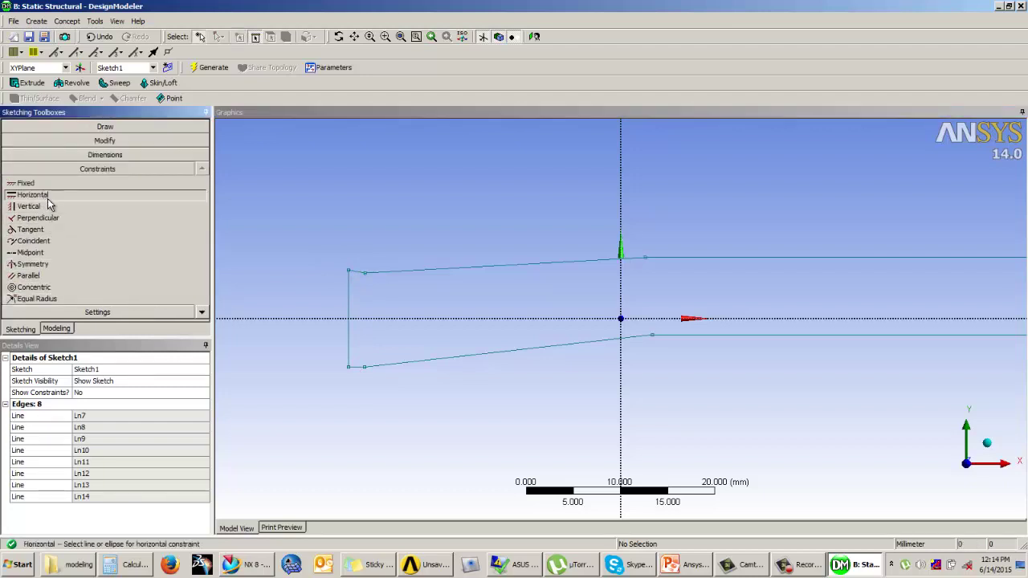
pyautogui.click(356, 273)
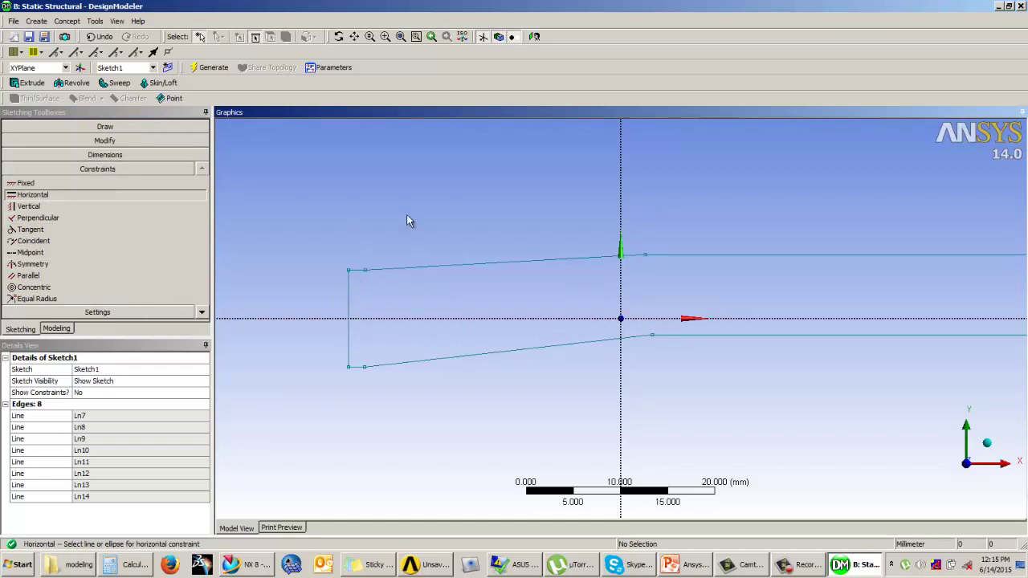
pyautogui.scroll(-3, 406, 215)
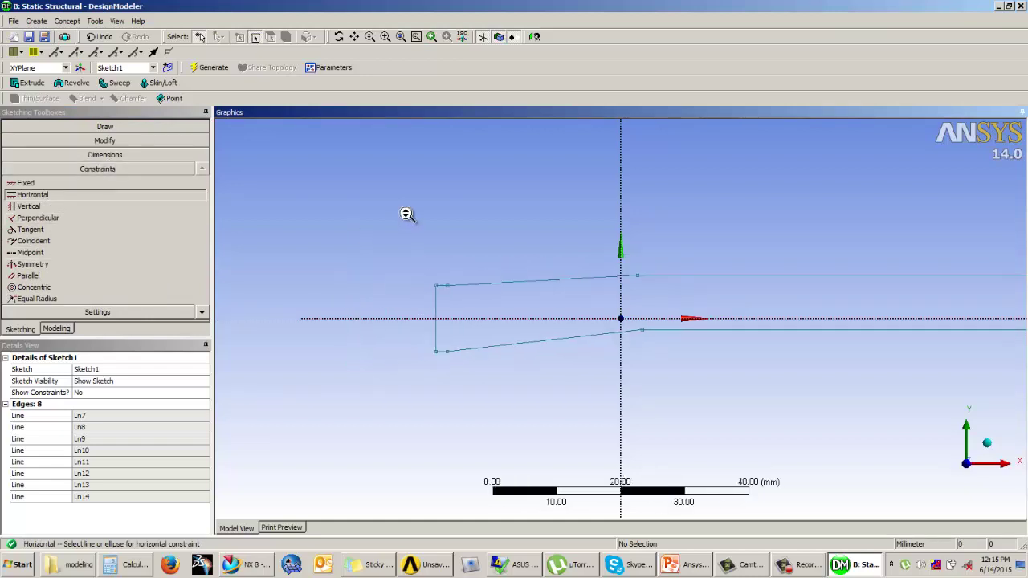
pyautogui.click(126, 155)
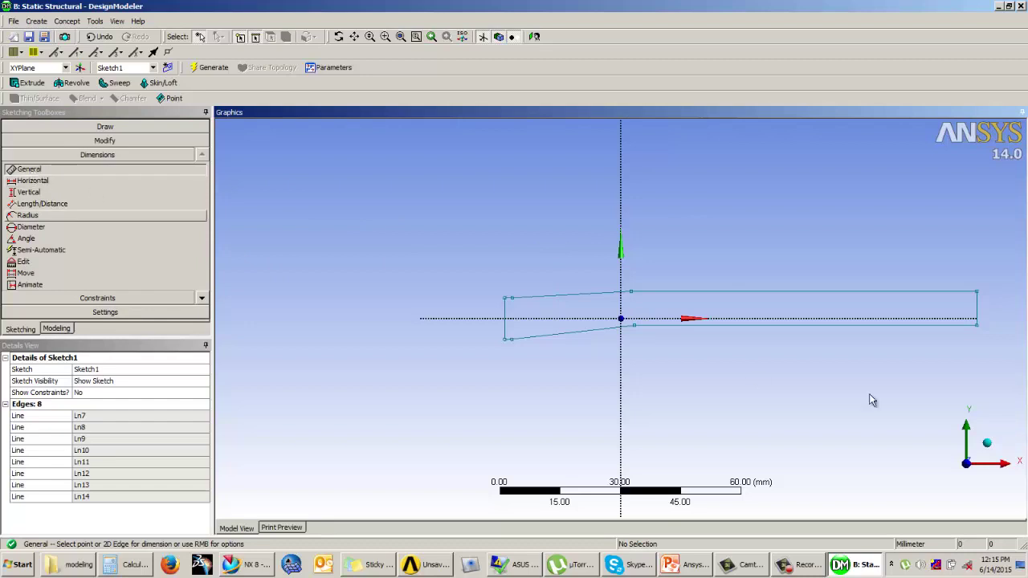
# Dimension the right edge height V1 at 20 mm and the bottom-left step H2 at 1 mm
pyautogui.click(976, 308)
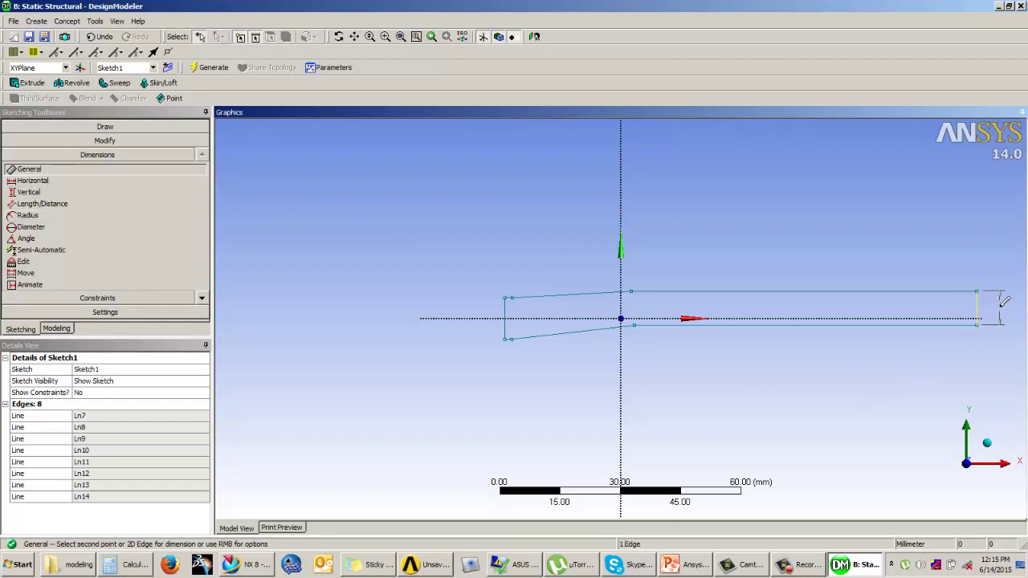
pyautogui.click(1001, 300)
pyautogui.scroll(-2, 690, 238)
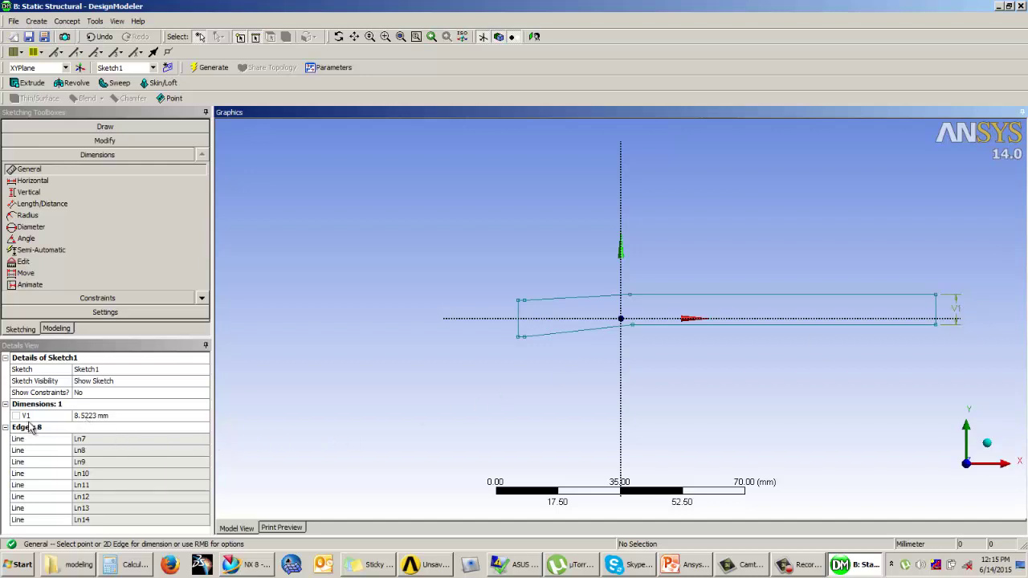
pyautogui.click(94, 420)
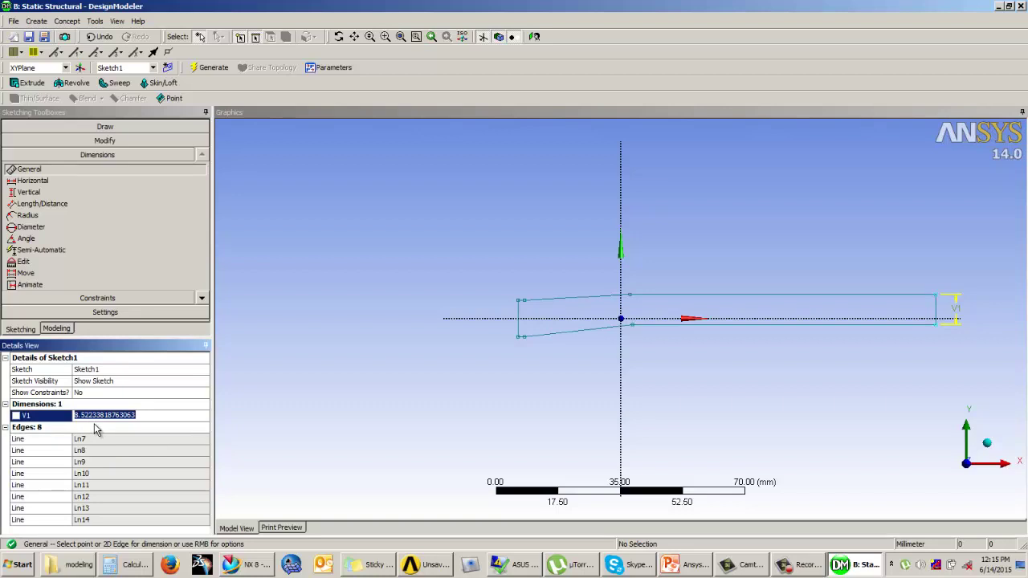
pyautogui.press('Return')
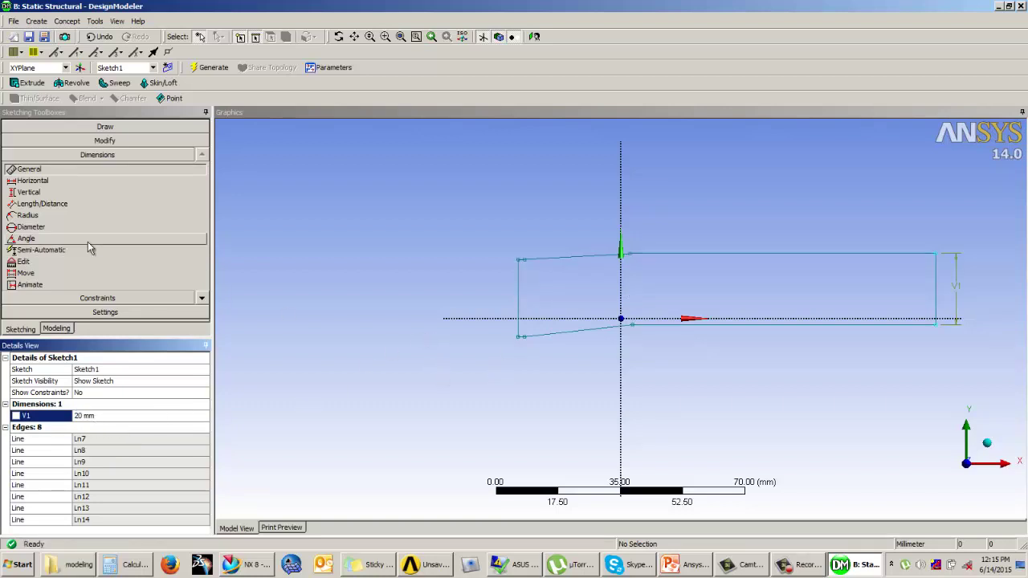
pyautogui.scroll(5, 522, 355)
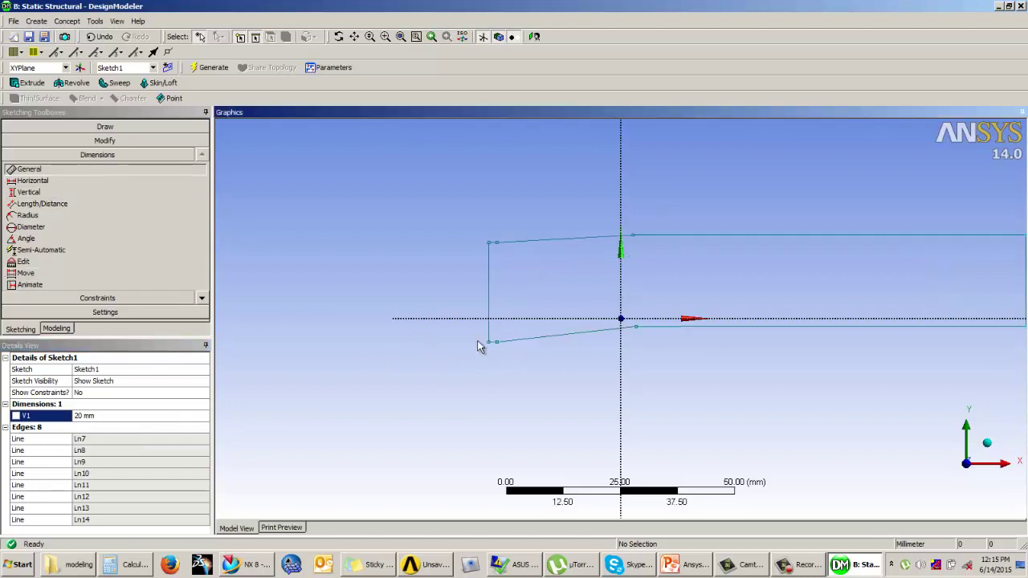
pyautogui.click(369, 365)
pyautogui.click(369, 406)
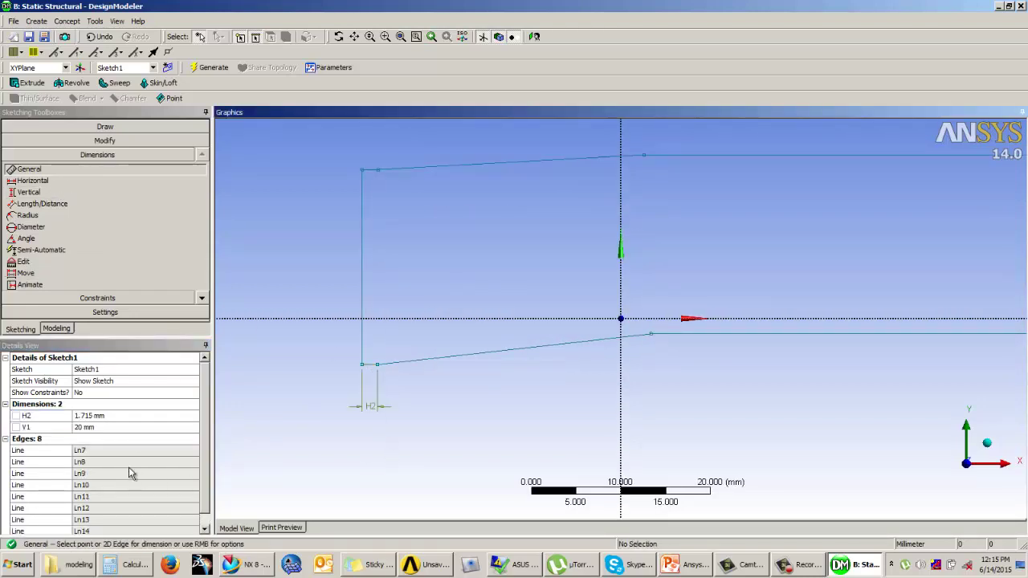
pyautogui.click(92, 418)
pyautogui.write('1')
pyautogui.press('Return')
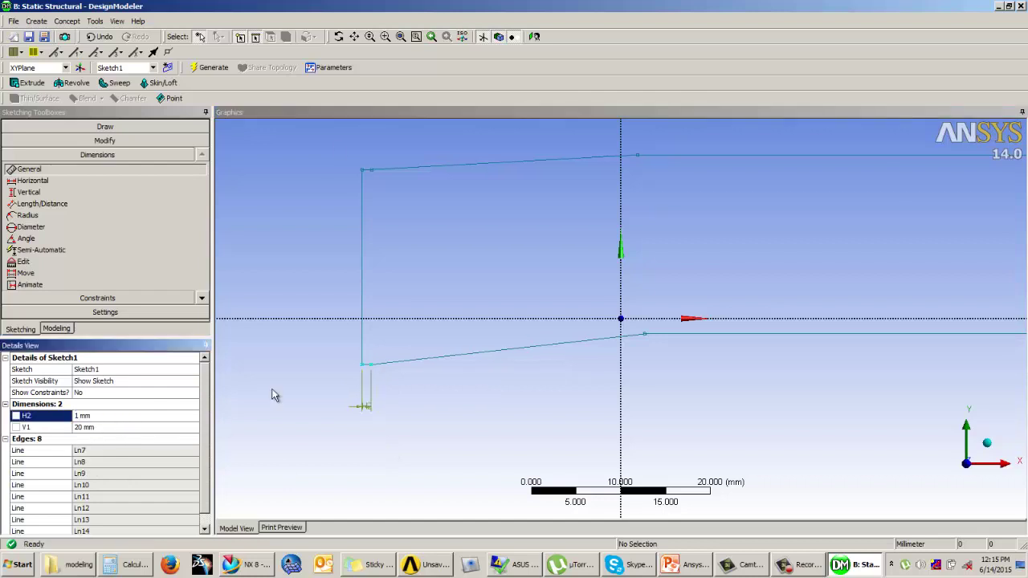
# Dimension the top-left step H3 at 1 mm and the left edge height V4 at 20 mm
pyautogui.click(349, 147)
pyautogui.scroll(2, 361, 200)
pyautogui.click(101, 427)
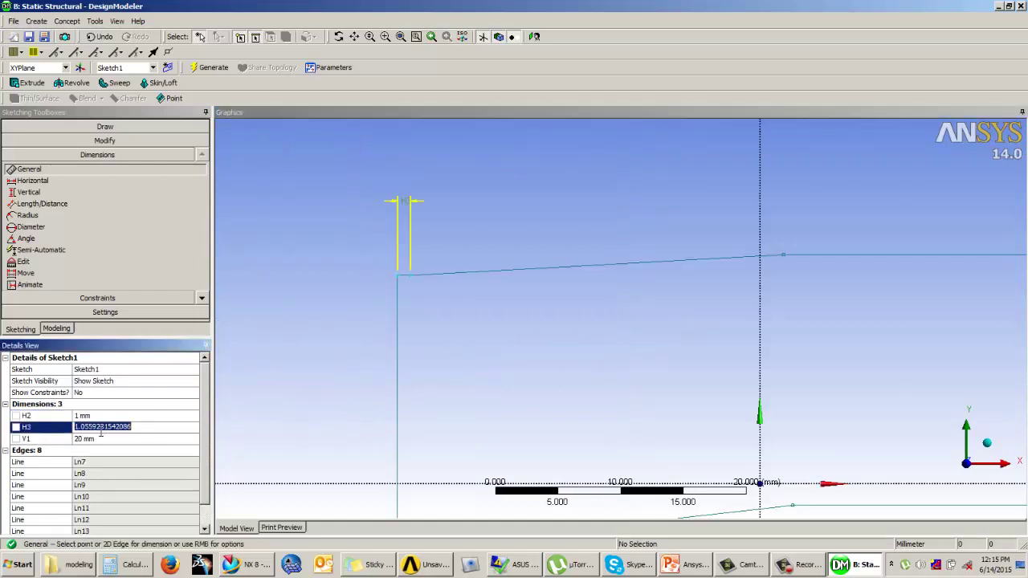
pyautogui.write('1')
pyautogui.press('Return')
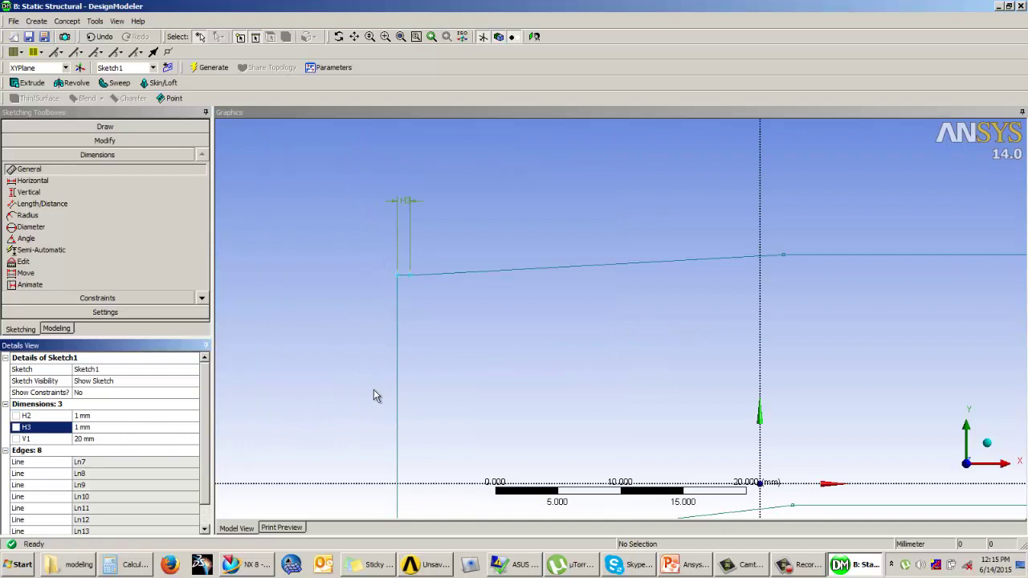
pyautogui.scroll(-2, 370, 363)
pyautogui.click(457, 363)
pyautogui.click(404, 360)
pyautogui.click(92, 450)
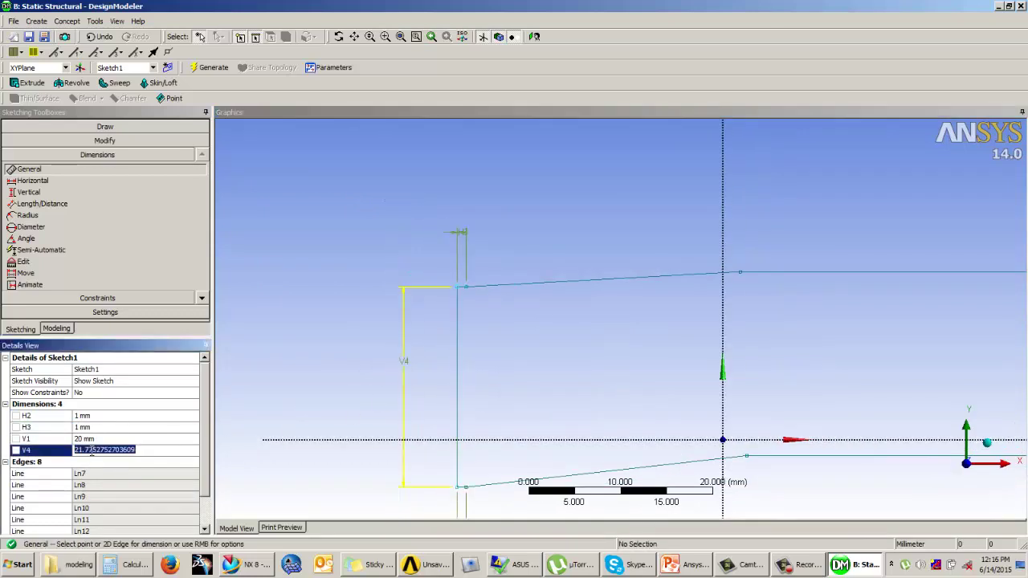
pyautogui.write('20')
pyautogui.press('Return')
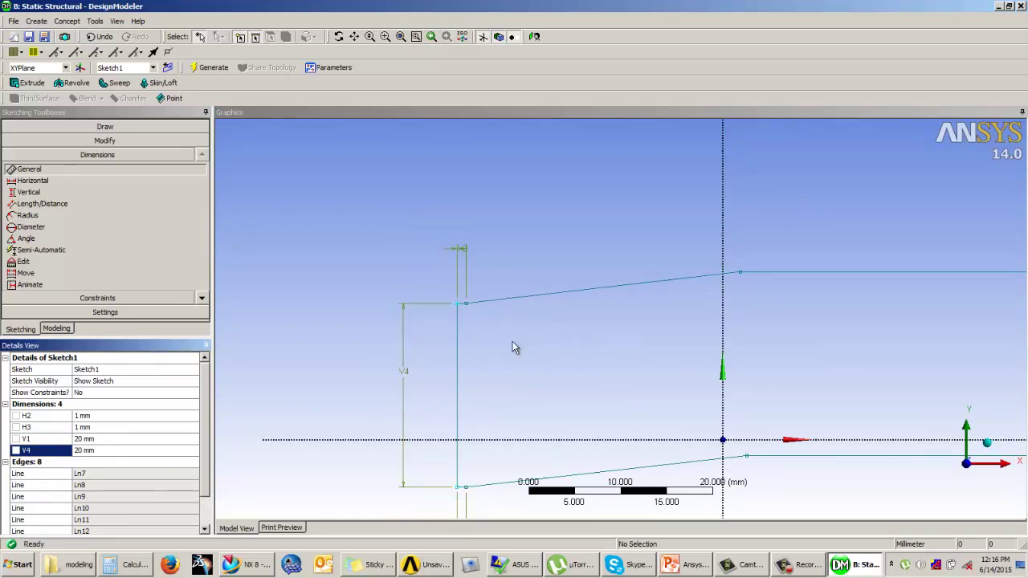
pyautogui.scroll(2, 381, 188)
pyautogui.scroll(-2, 380, 188)
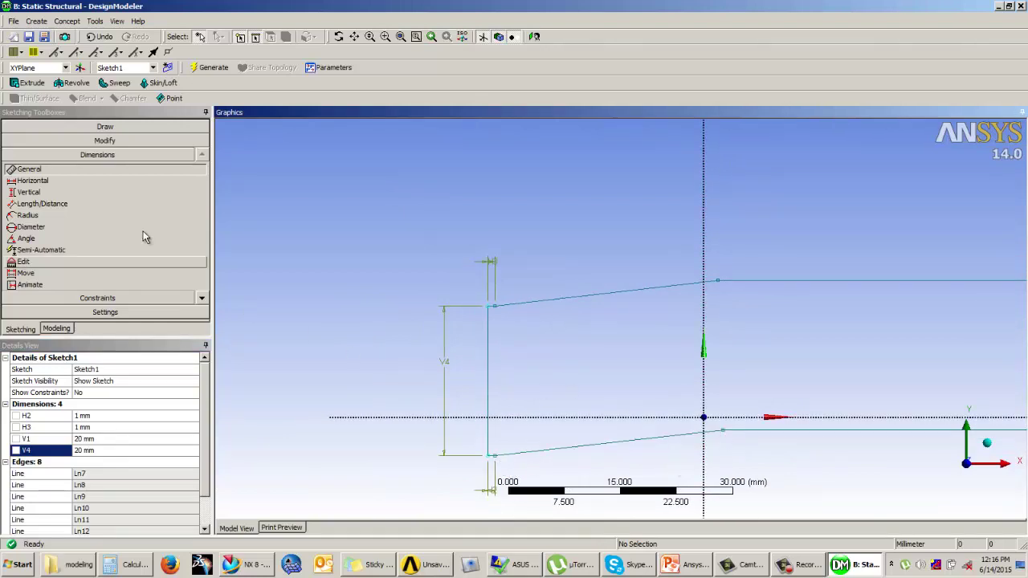
pyautogui.scroll(-2, 69, 241)
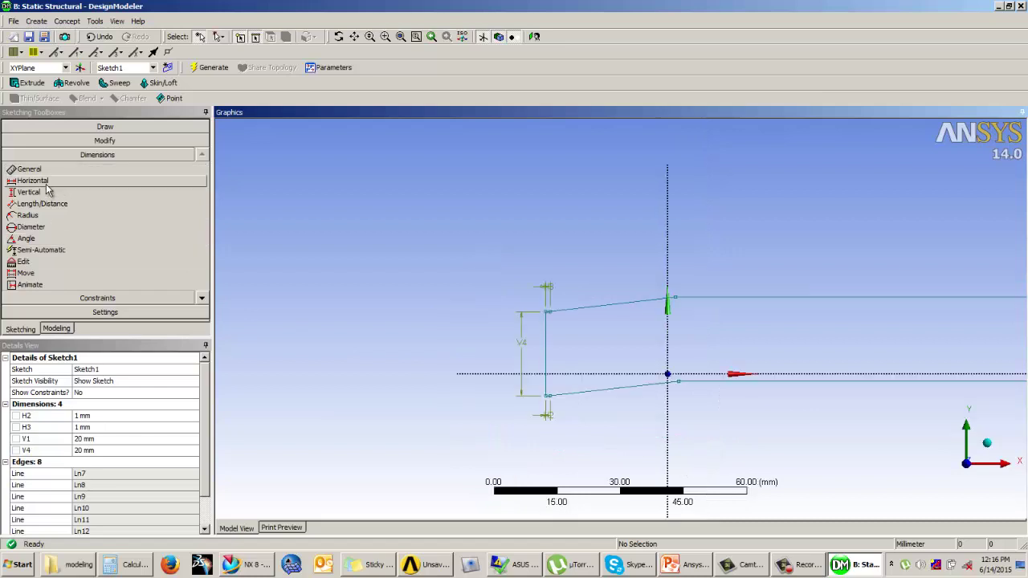
# Add horizontal taper length dimensions H7 and H8, both set to 26 mm
pyautogui.click(548, 397)
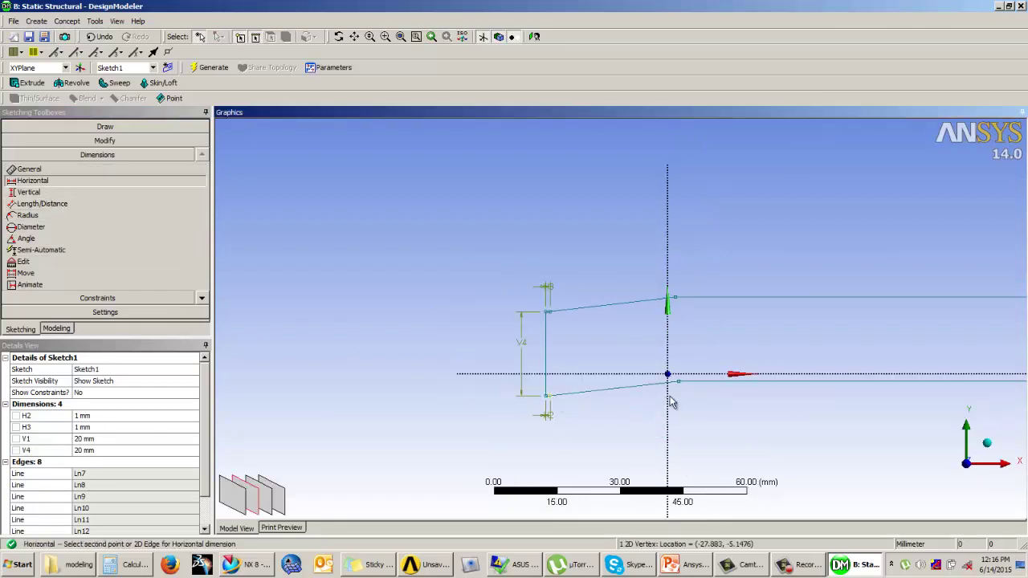
pyautogui.click(682, 391)
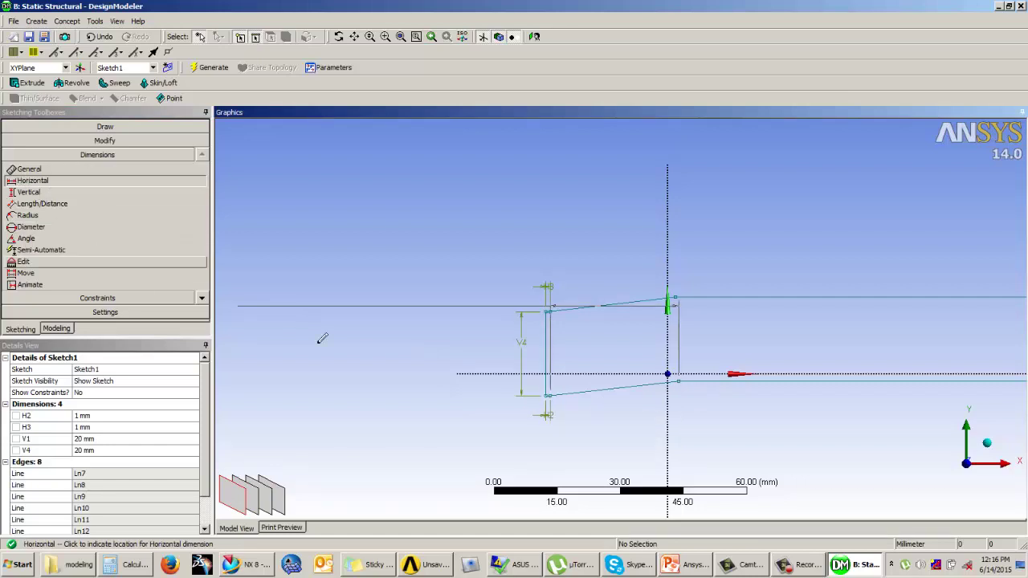
pyautogui.click(592, 416)
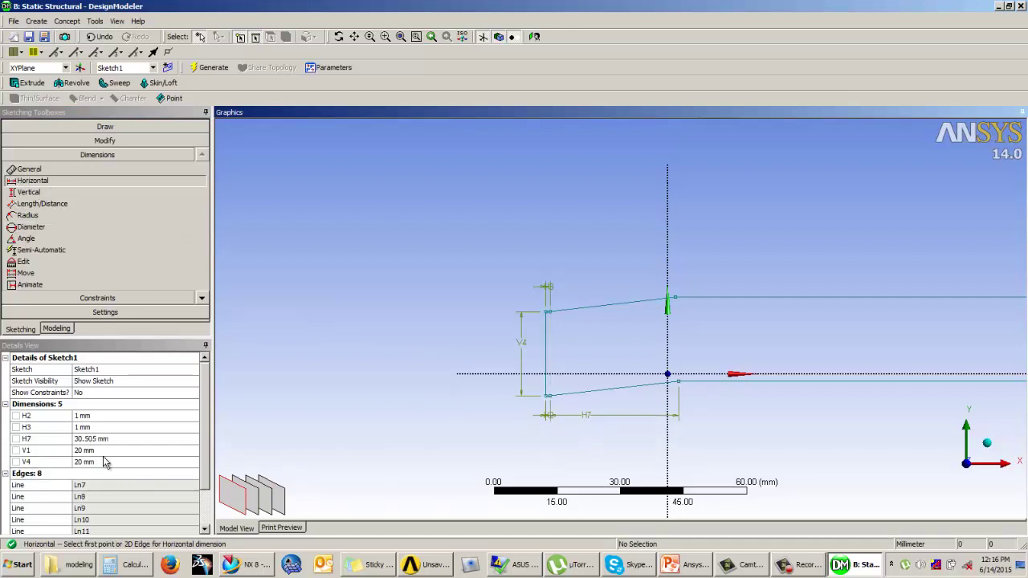
pyautogui.click(100, 439)
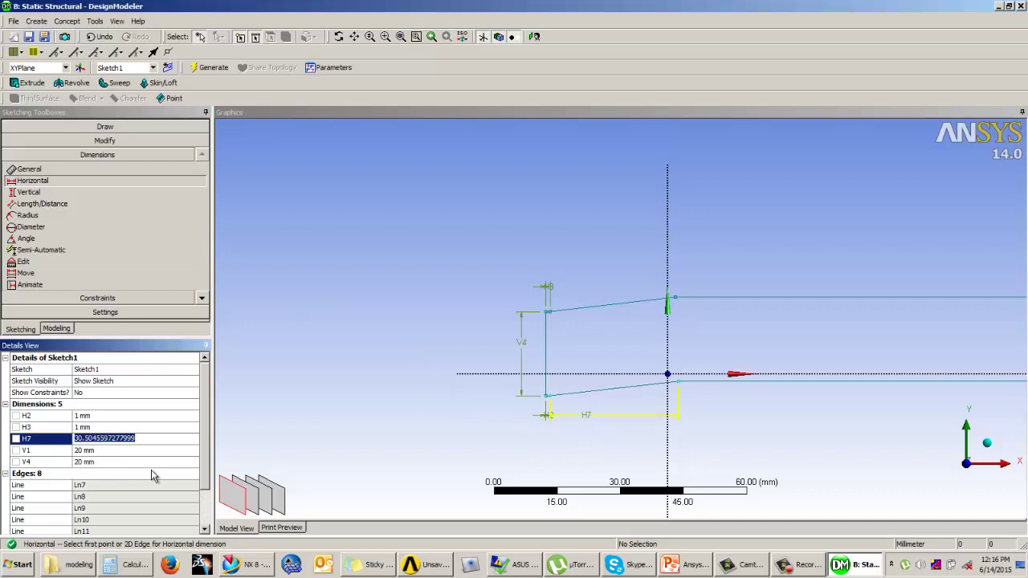
pyautogui.write('26')
pyautogui.press('Return')
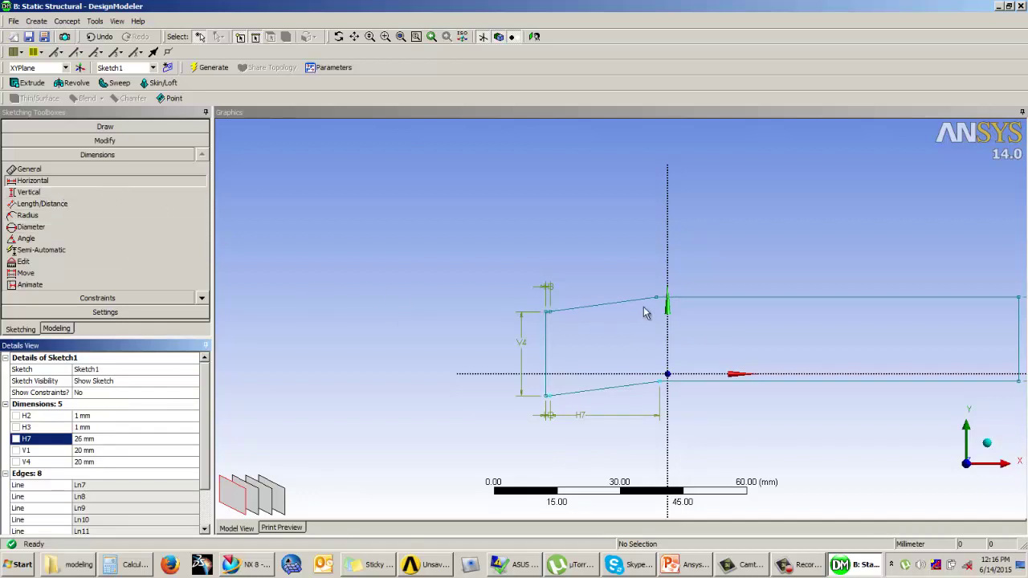
pyautogui.click(562, 309)
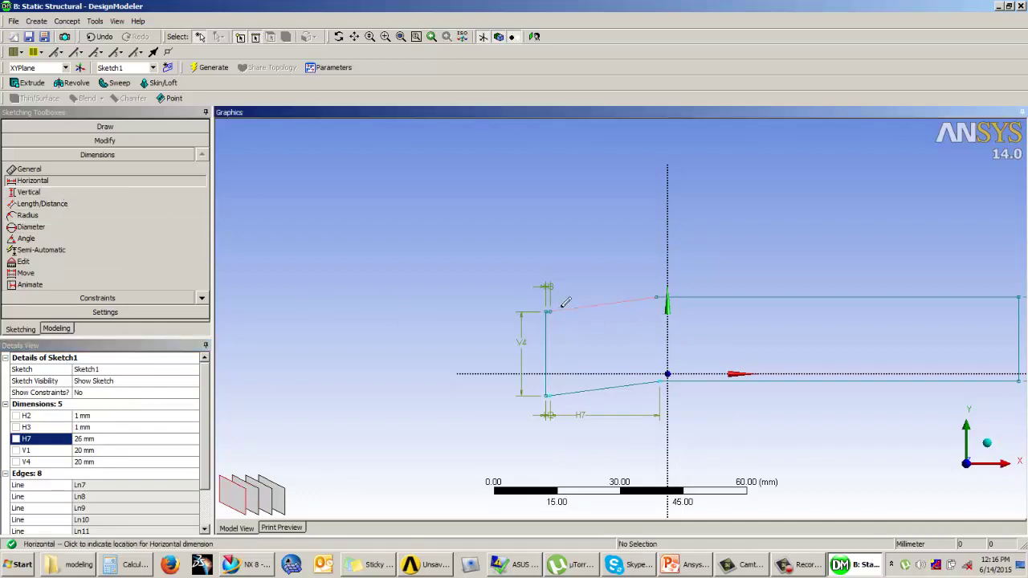
pyautogui.click(591, 243)
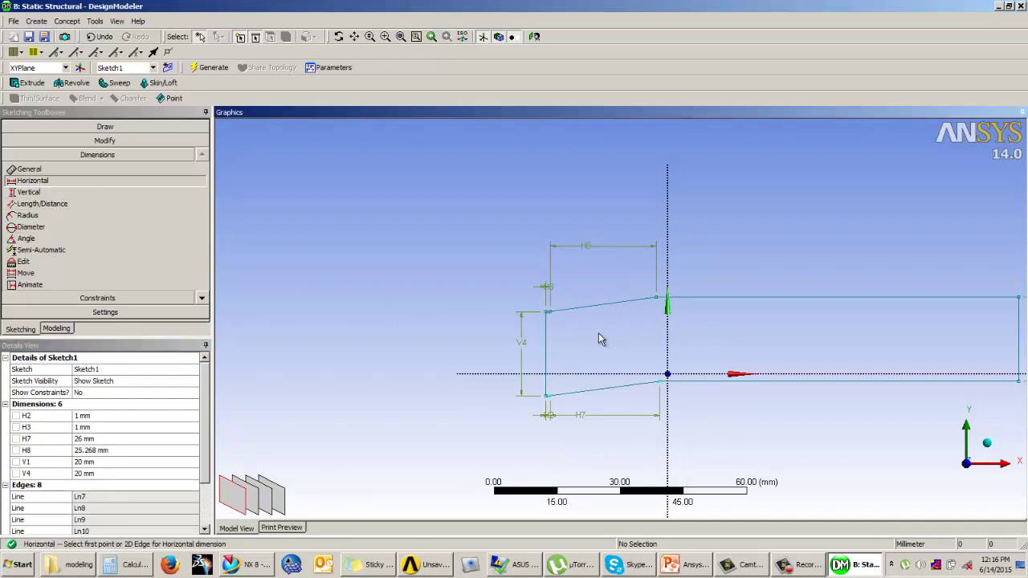
pyautogui.click(95, 450)
pyautogui.write('26')
pyautogui.press('Return')
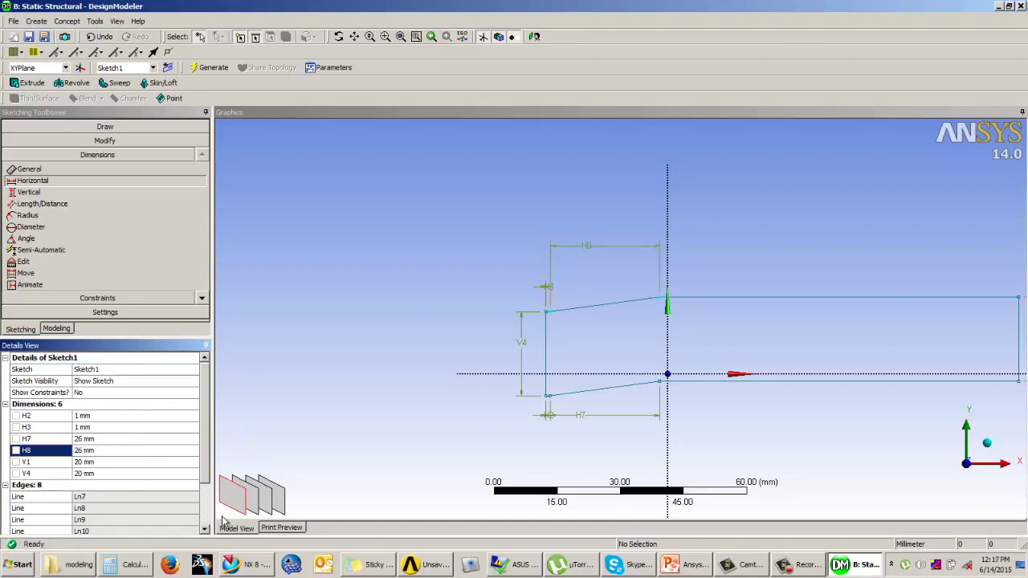
# Dimension the bar's overall length H9 at 240 mm along its bottom edge
pyautogui.scroll(-1, 454, 258)
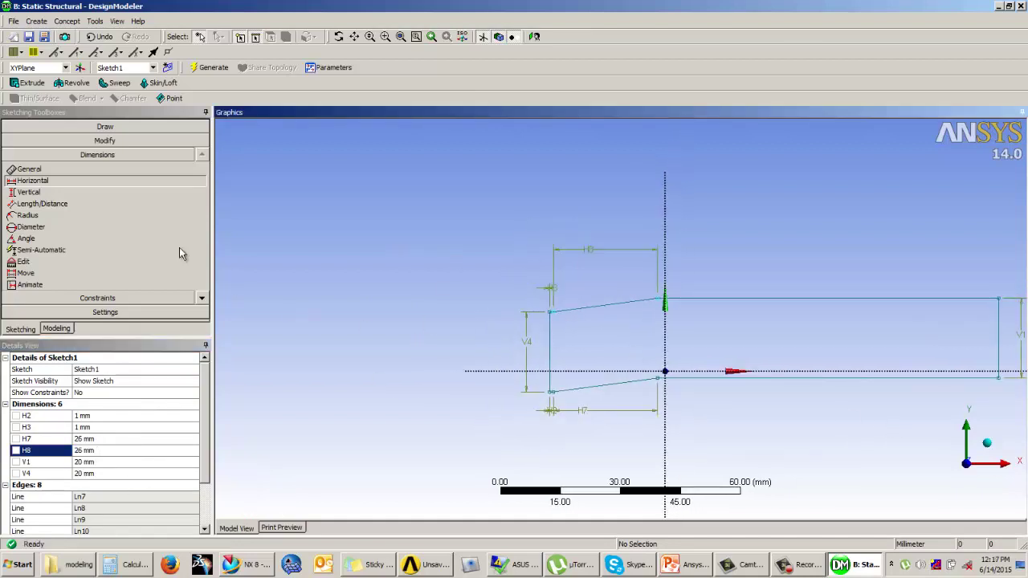
pyautogui.click(29, 169)
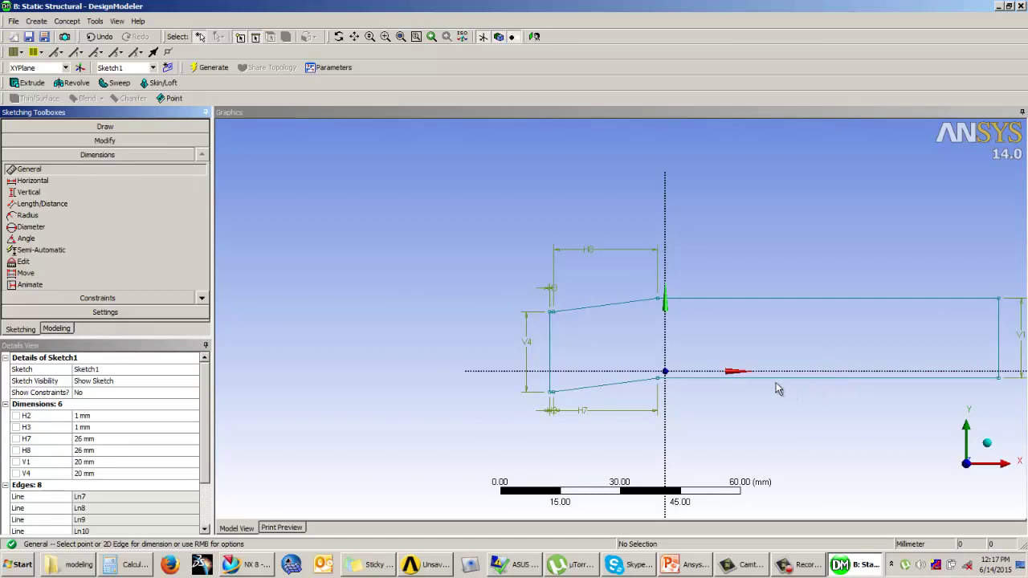
pyautogui.click(703, 378)
pyautogui.click(737, 423)
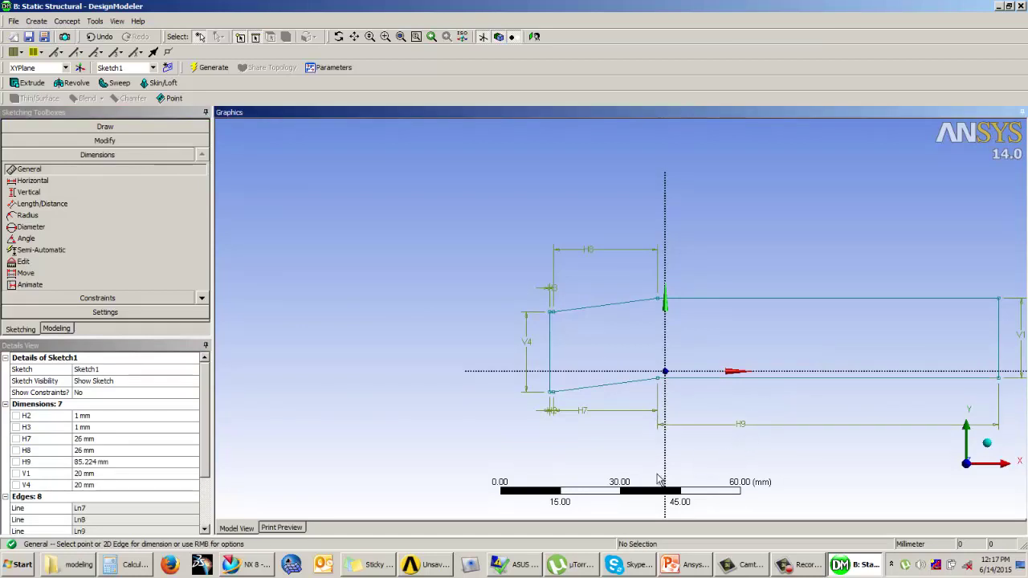
pyautogui.click(90, 462)
pyautogui.write('2')
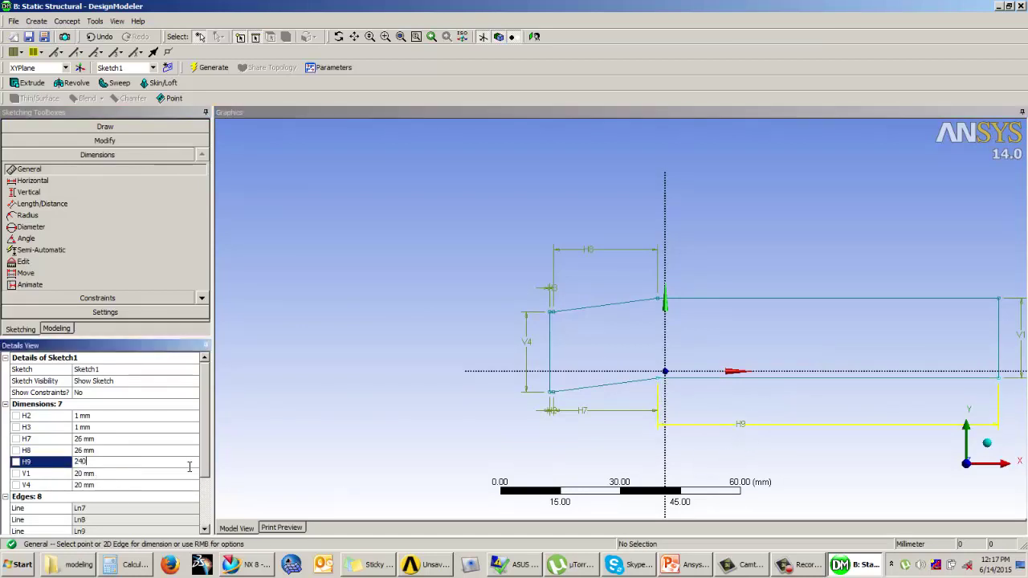
pyautogui.write('40')
pyautogui.press('Return')
pyautogui.scroll(-1, 439, 305)
pyautogui.scroll(-4, 439, 305)
pyautogui.scroll(2, 904, 270)
pyautogui.moveTo(815, 281)
pyautogui.keyDown('ctrl'); pyautogui.mouseDown(button='middle')
pyautogui.moveTo(659, 280)
pyautogui.moveTo(638, 328)
pyautogui.moveTo(536, 356)
pyautogui.mouseUp(button='middle'); pyautogui.keyUp('ctrl')
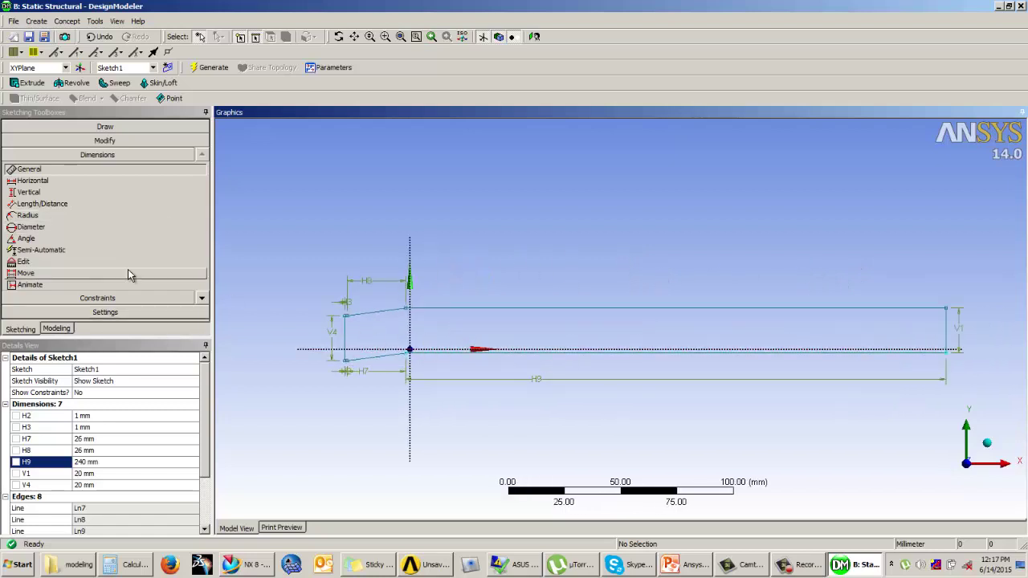
# Make the bar's right-end vertices symmetric about the horizontal axis
pyautogui.click(128, 298)
pyautogui.click(31, 266)
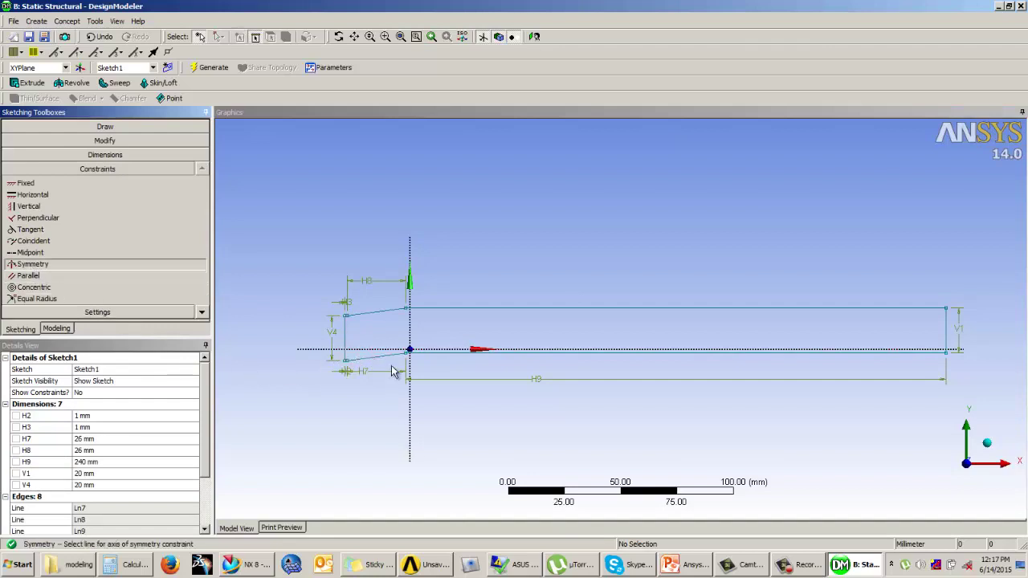
pyautogui.click(442, 349)
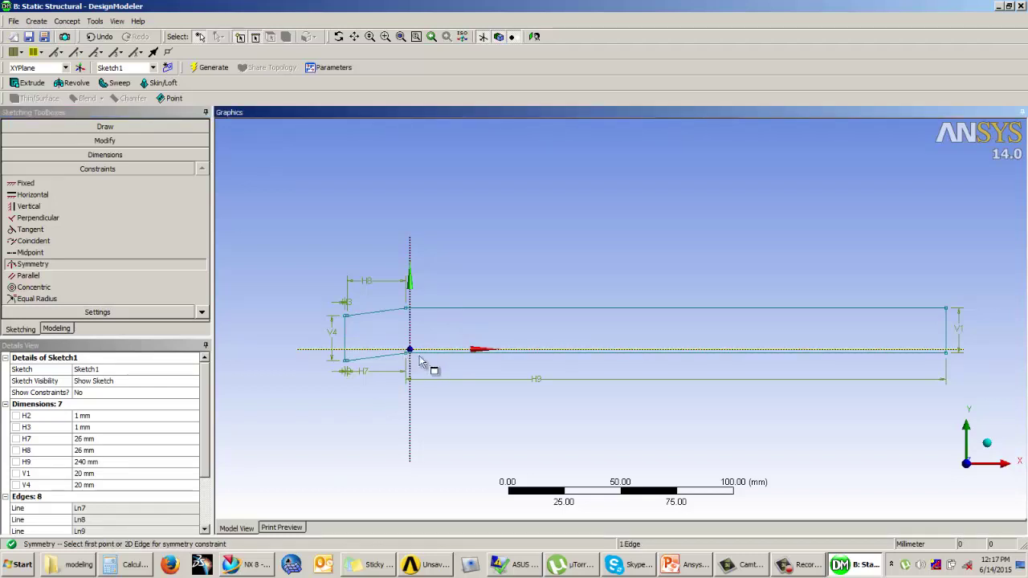
pyautogui.click(956, 363)
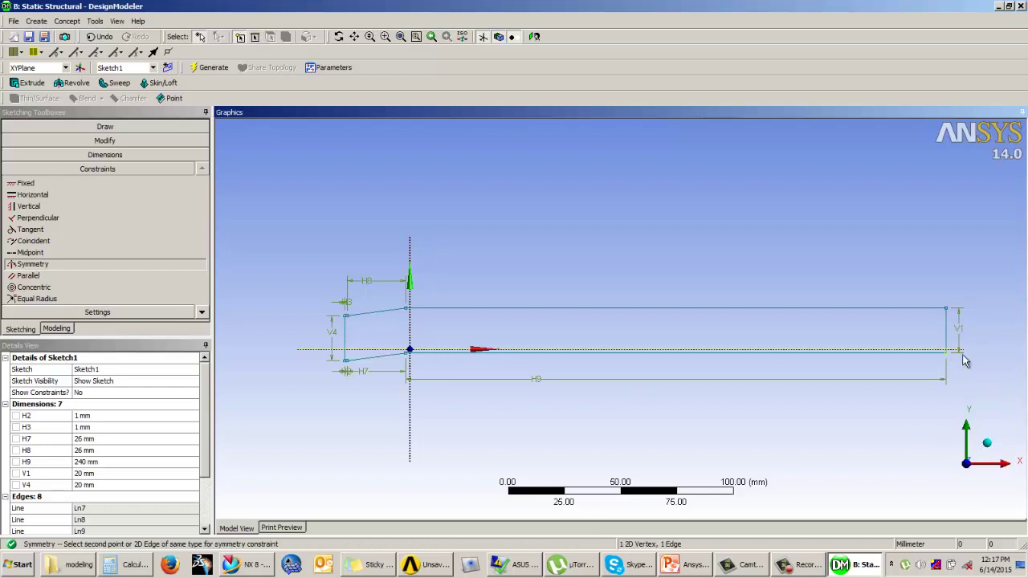
pyautogui.click(949, 312)
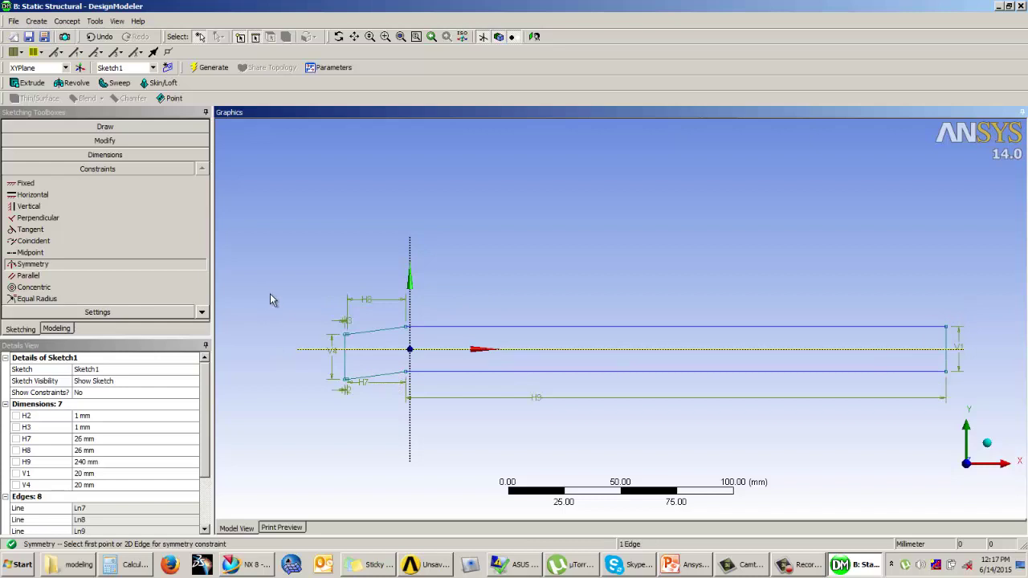
pyautogui.scroll(2, 271, 300)
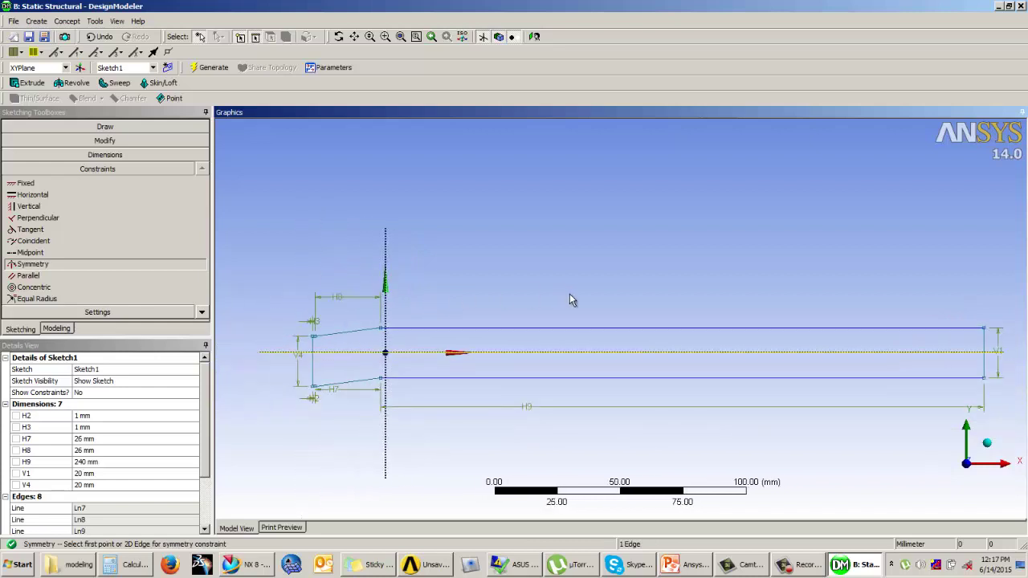
pyautogui.scroll(2, 574, 299)
pyautogui.scroll(1, 500, 293)
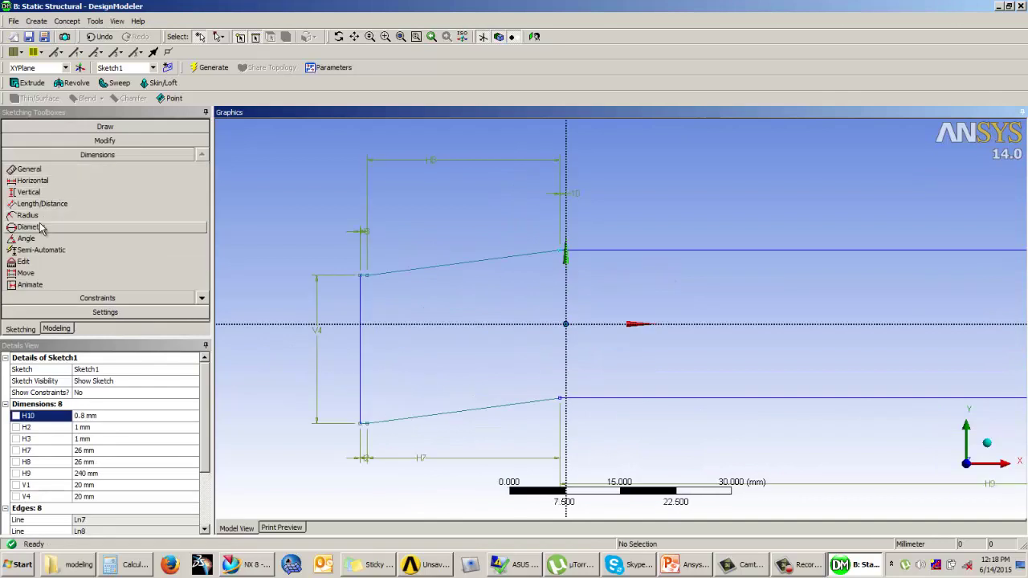
# Add angle dimension A12 between the lower sloped edge and the vertical axis
pyautogui.click(27, 239)
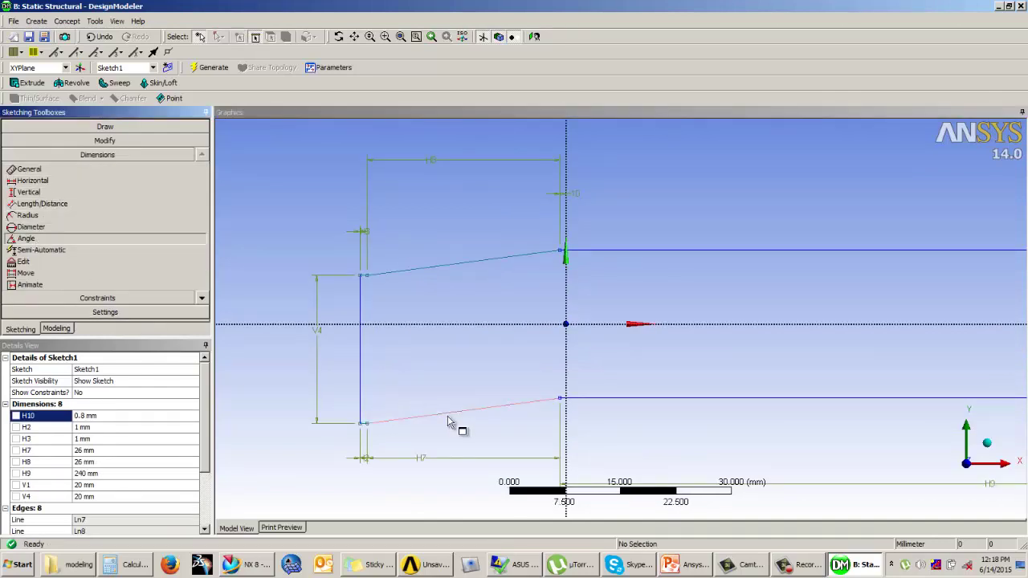
pyautogui.click(474, 406)
pyautogui.click(567, 355)
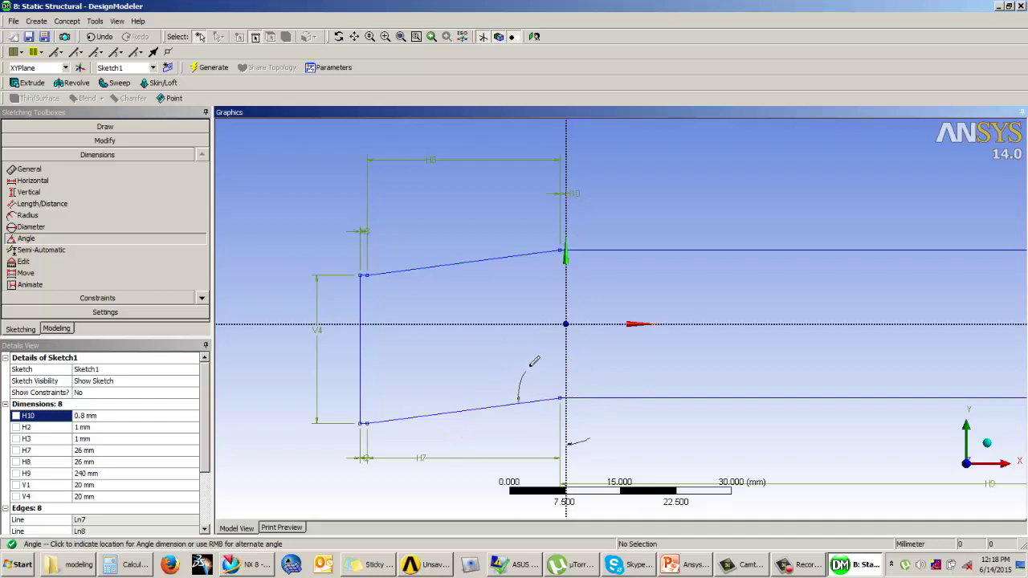
pyautogui.click(530, 367)
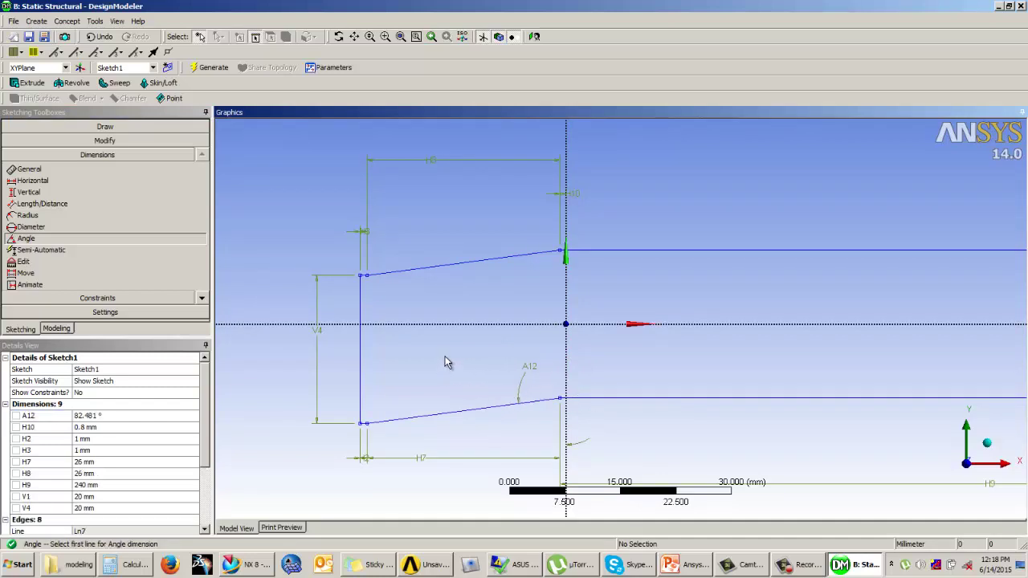
pyautogui.scroll(-3, 426, 301)
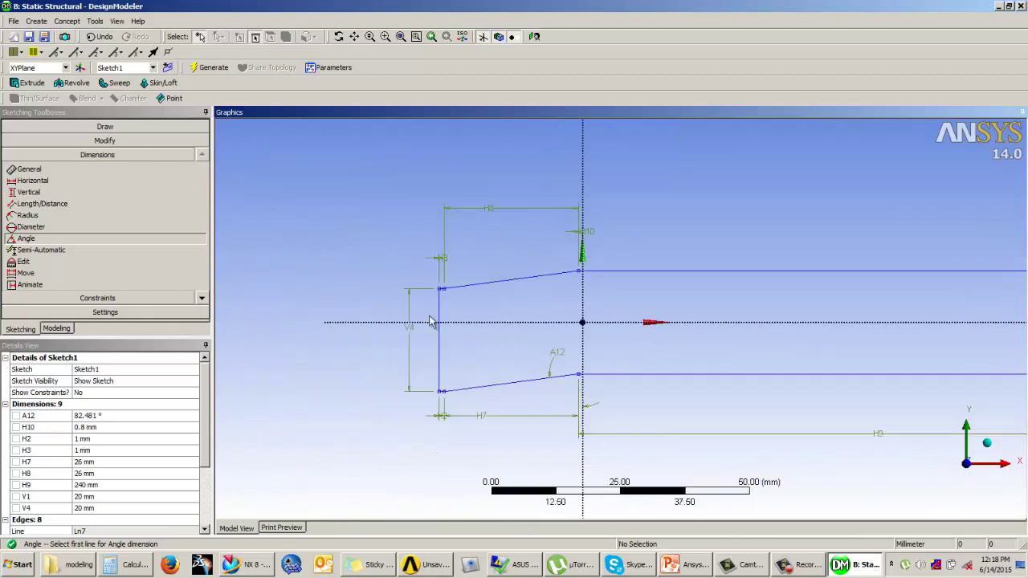
pyautogui.scroll(-3, 752, 329)
pyautogui.keyDown('ctrl'); pyautogui.moveTo(753, 329); pyautogui.dragTo(569, 321, button='middle'); pyautogui.keyUp('ctrl')
pyautogui.scroll(-1, 738, 323)
pyautogui.moveTo(738, 323)
pyautogui.keyDown('ctrl'); pyautogui.mouseDown(button='middle')
pyautogui.moveTo(621, 317)
pyautogui.moveTo(672, 324)
pyautogui.moveTo(657, 321)
pyautogui.mouseUp(button='middle'); pyautogui.keyUp('ctrl')
pyautogui.scroll(2, 570, 329)
pyautogui.scroll(1, 352, 341)
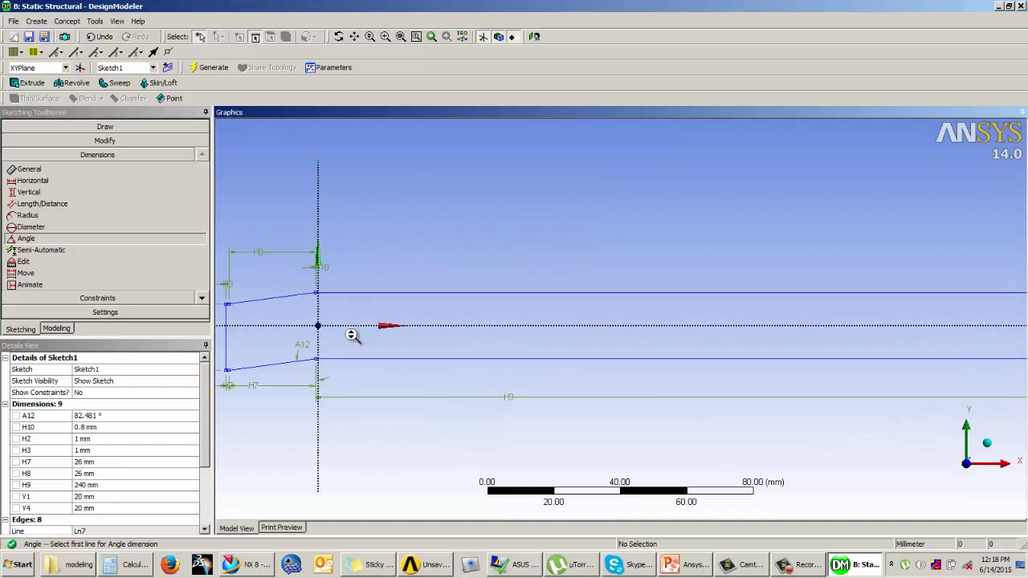
pyautogui.moveTo(378, 321)
pyautogui.keyDown('ctrl'); pyautogui.mouseDown(button='middle')
pyautogui.moveTo(548, 362)
pyautogui.moveTo(462, 375)
pyautogui.mouseUp(button='middle'); pyautogui.keyUp('ctrl')
pyautogui.scroll(2, 392, 356)
# Undo and redo the A12 angle dimension, then clear the line selection
pyautogui.click(534, 36)
pyautogui.scroll(-2, 390, 344)
pyautogui.keyDown('ctrl'); pyautogui.moveTo(390, 344); pyautogui.dragTo(527, 337, button='middle'); pyautogui.keyUp('ctrl')
pyautogui.scroll(2, 495, 357)
pyautogui.scroll(-1, 586, 310)
pyautogui.scroll(3, 555, 324)
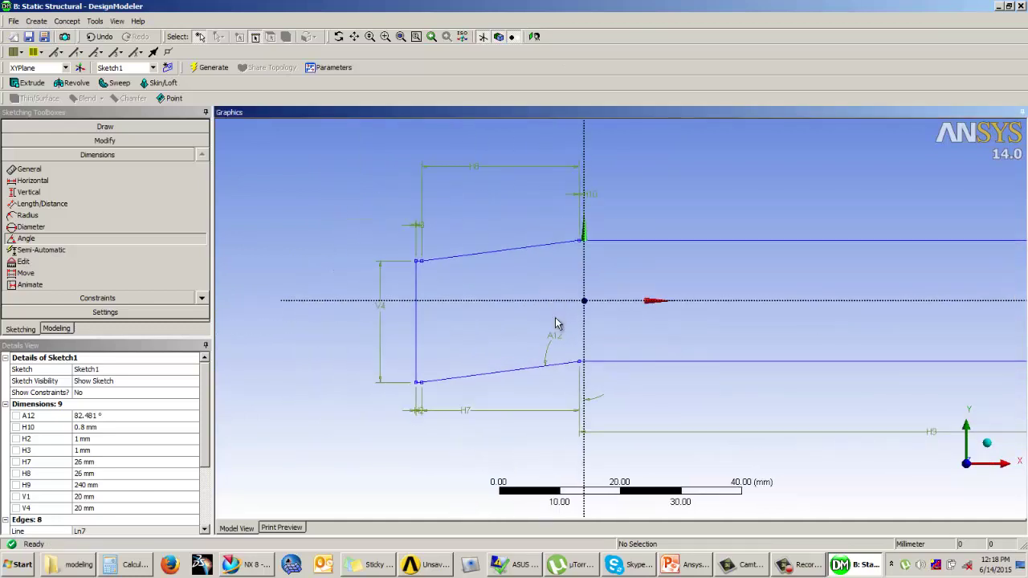
pyautogui.click(107, 39)
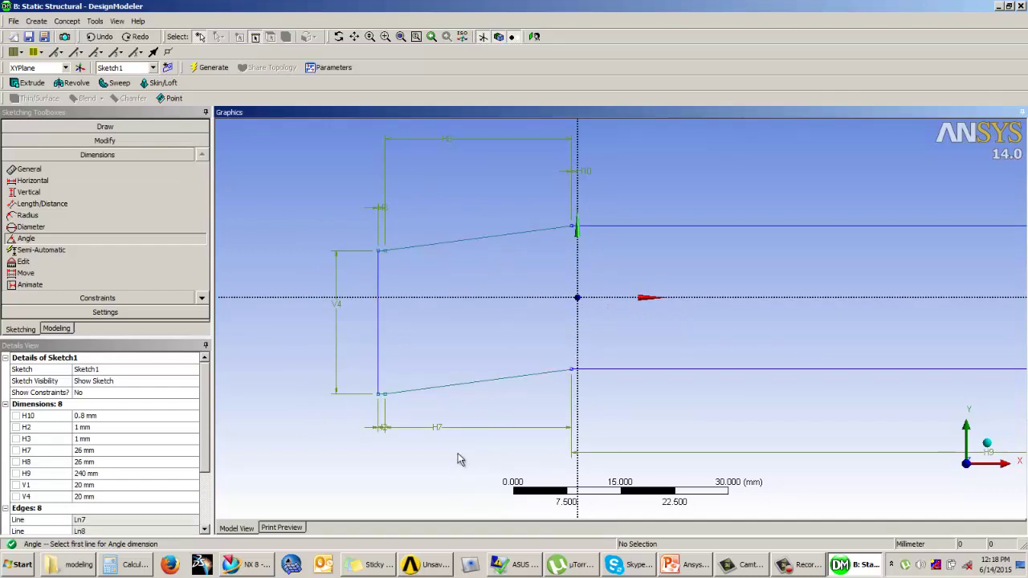
pyautogui.click(136, 37)
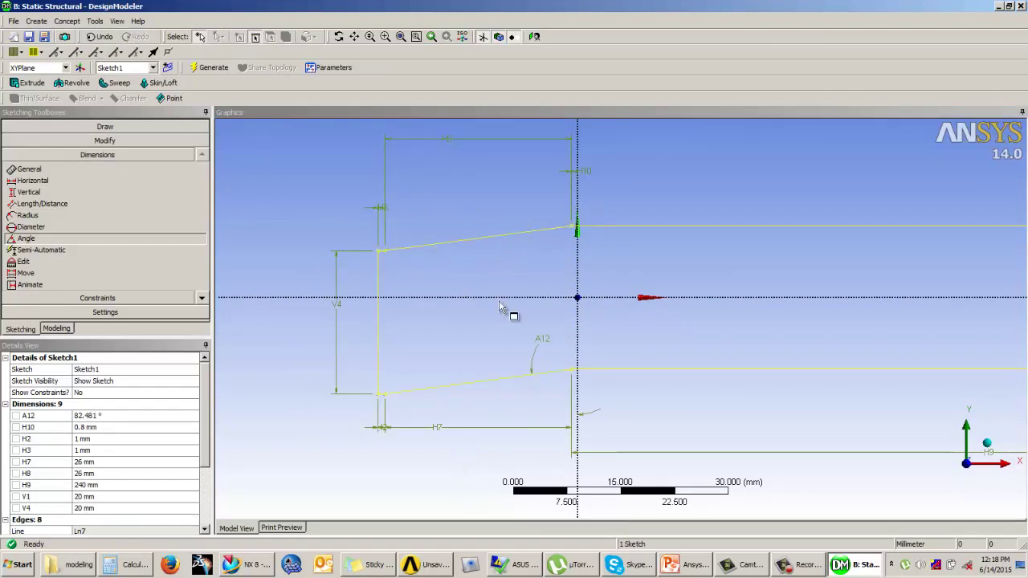
pyautogui.click(495, 354)
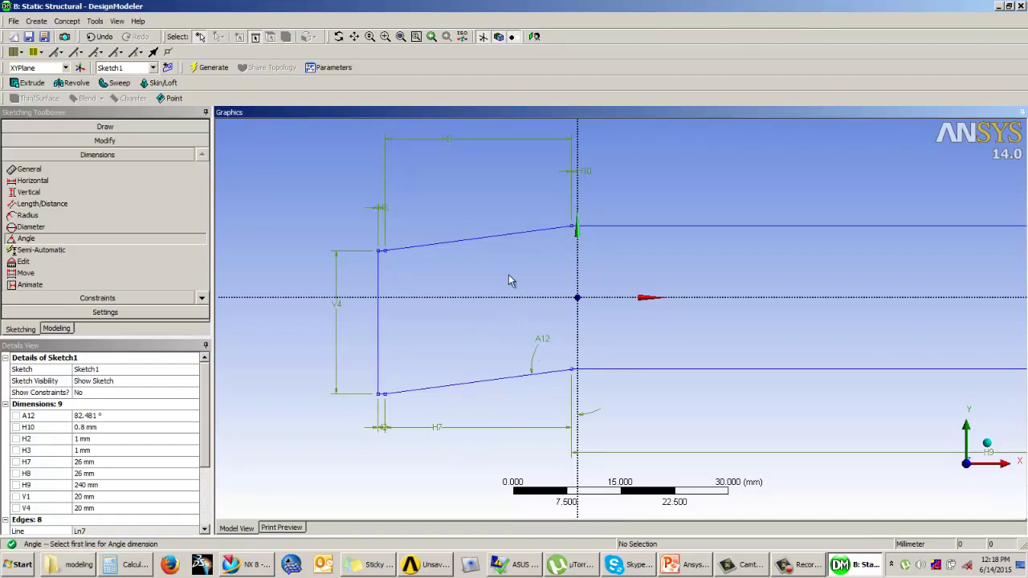
# Frame the whole profile, show the model tree, and orbit to see the sketch in 3D
pyautogui.scroll(-5, 439, 300)
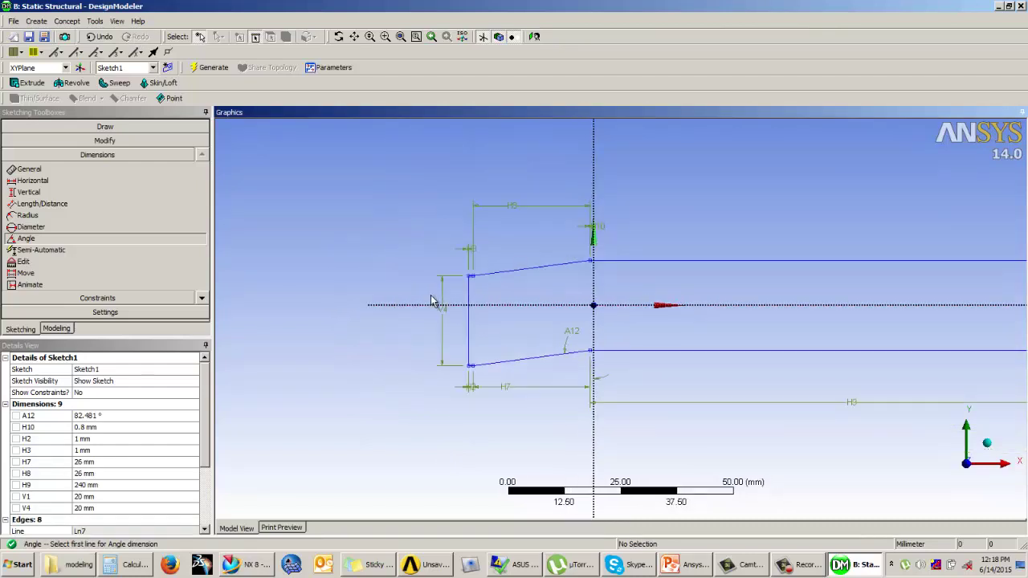
pyautogui.scroll(-2, 470, 307)
pyautogui.keyDown('ctrl'); pyautogui.moveTo(795, 326); pyautogui.dragTo(638, 310, button='middle'); pyautogui.keyUp('ctrl')
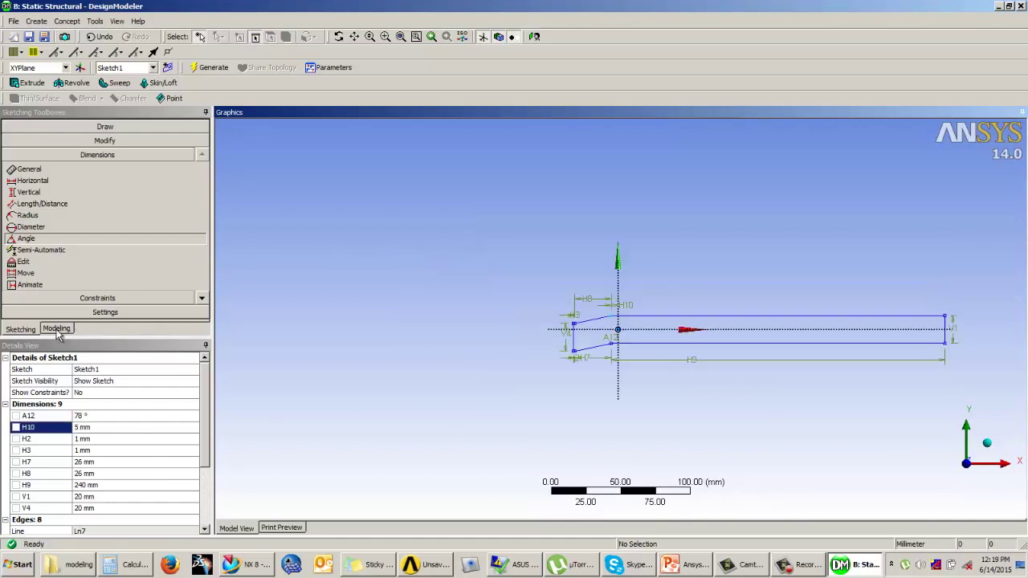
pyautogui.click(56, 329)
pyautogui.moveTo(517, 257); pyautogui.dragTo(493, 200, button='middle')
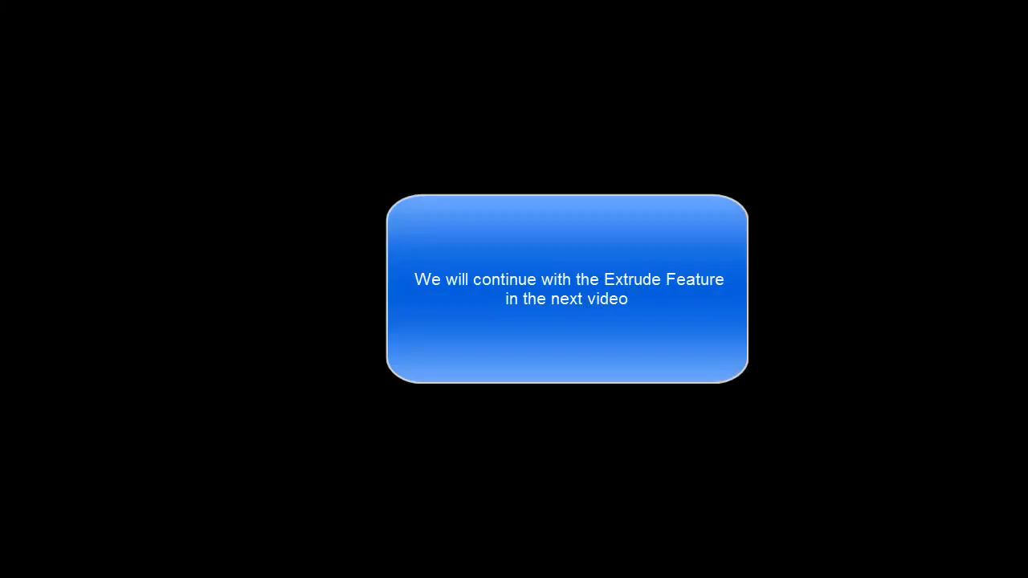